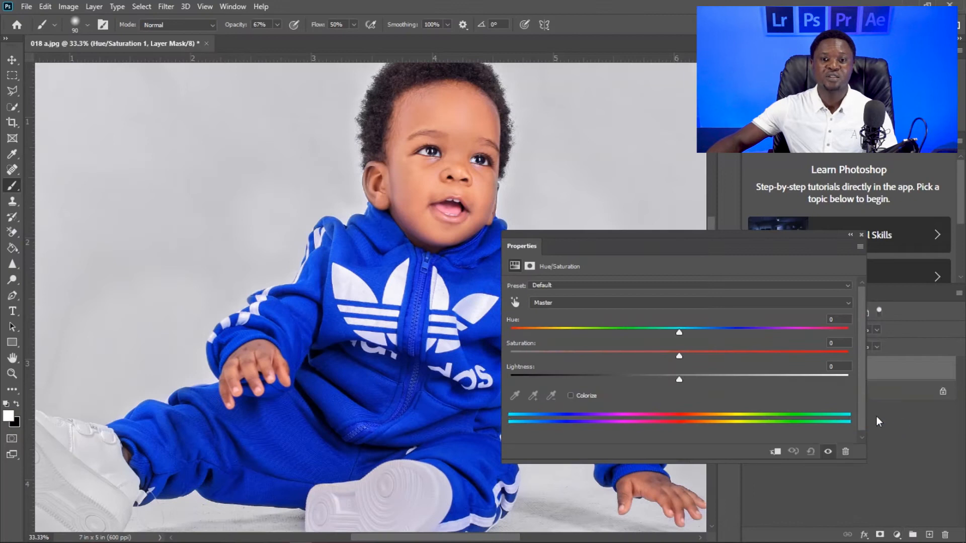
# - Sample the blue tracksuit with on-image adjustment at 5 by 5 Average so Hue/Saturation targets the Blues range
pyautogui.moveTo(678, 233); pyautogui.dragTo(678, 265)
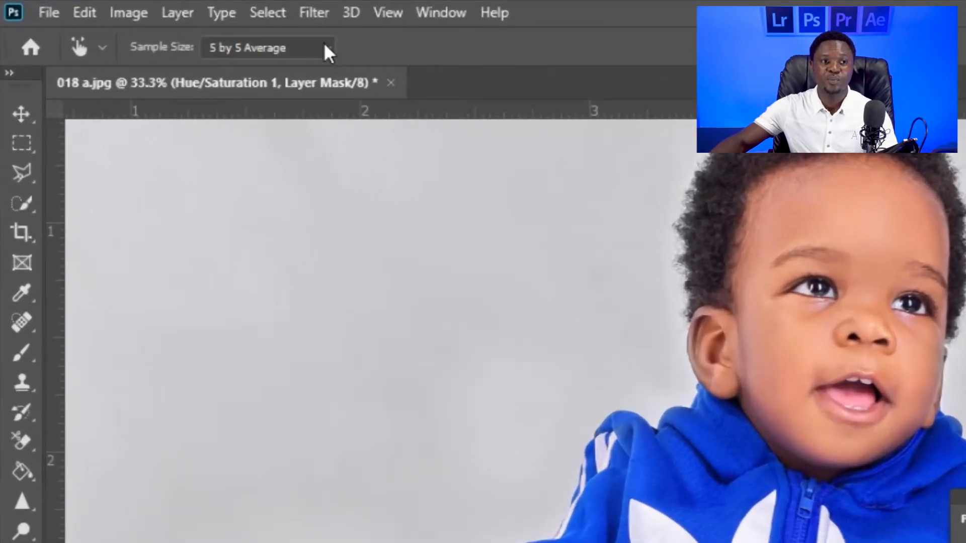
pyautogui.click(322, 46)
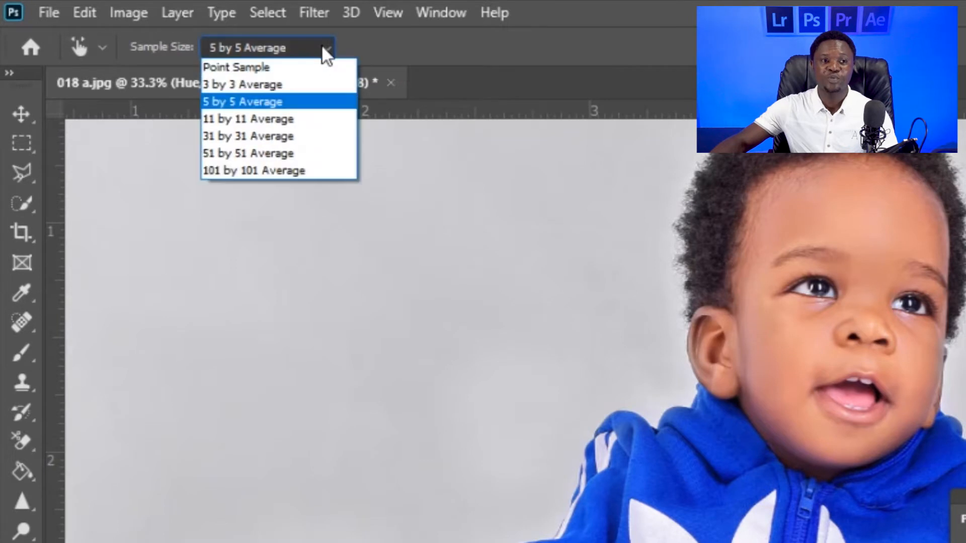
pyautogui.click(277, 101)
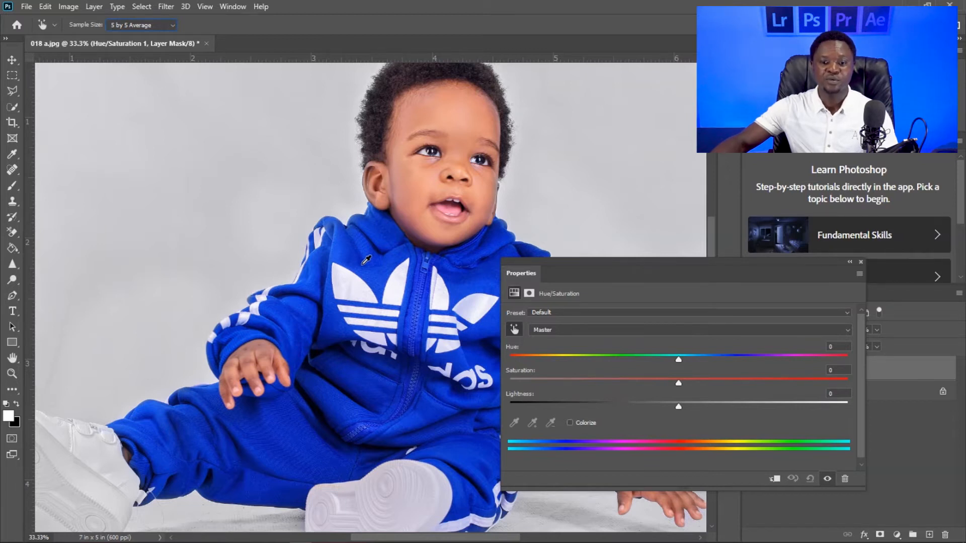
pyautogui.click(366, 260)
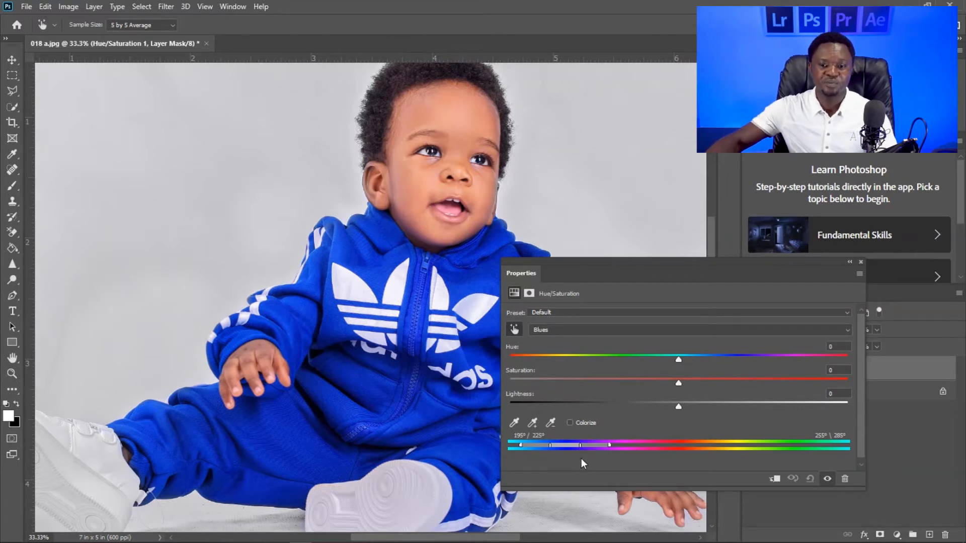
# - Darken the tracksuit to black by lowering the Blues lightness to -95
pyautogui.moveTo(677, 268); pyautogui.dragTo(659, 222)
pyautogui.moveTo(693, 372); pyautogui.dragTo(534, 375)
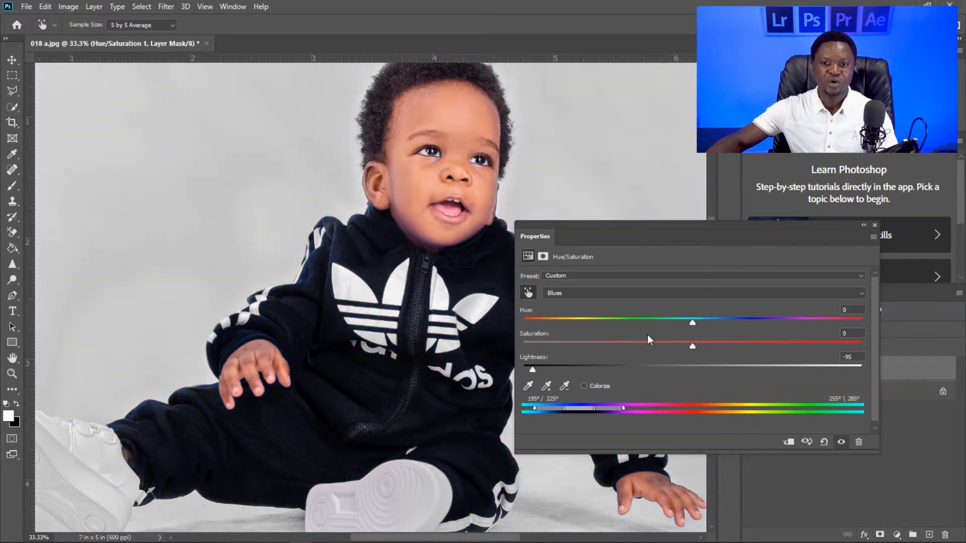
pyautogui.moveTo(678, 224); pyautogui.dragTo(720, 226)
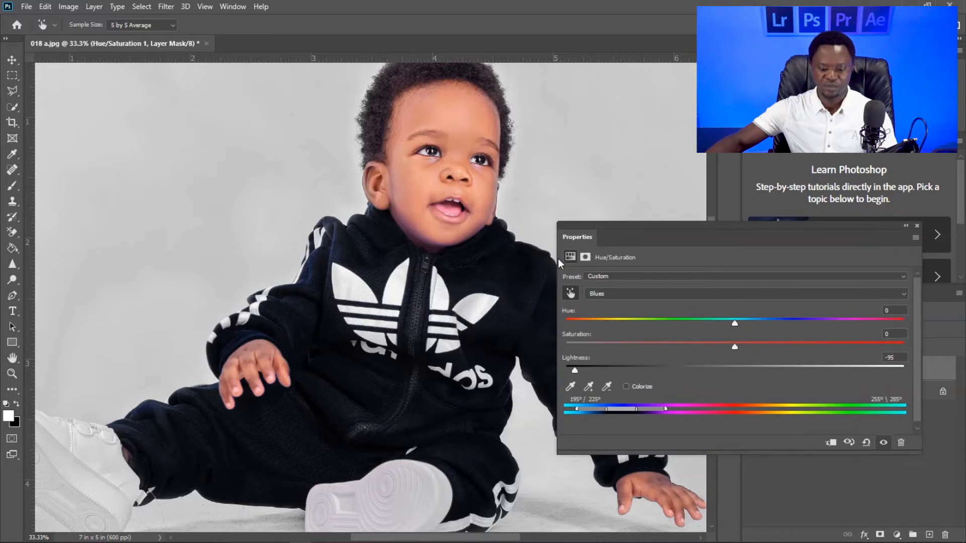
pyautogui.hotkey('ctrl', '+')
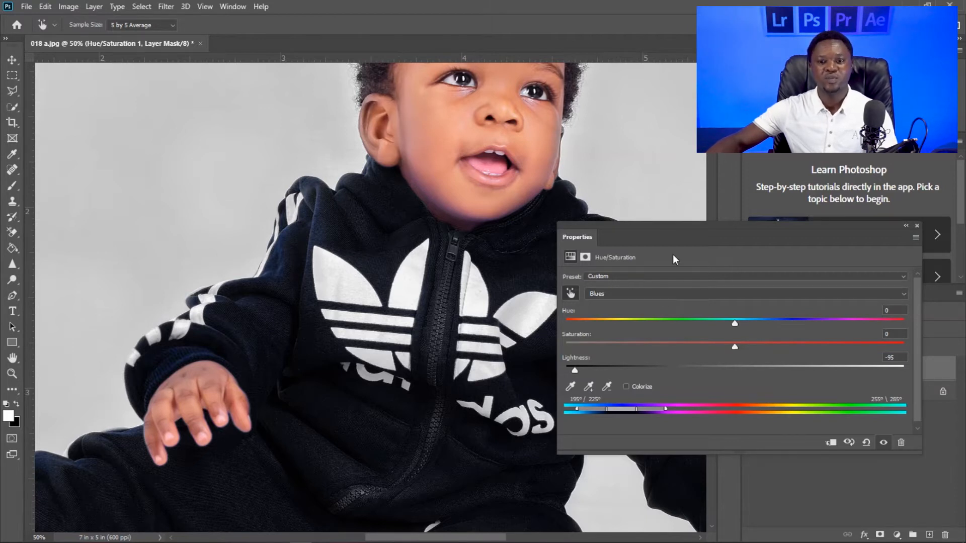
# - Widen the affected Blues colour range to 183°/205° at its start and 255°\284° at its end
pyautogui.moveTo(732, 226); pyautogui.dragTo(726, 232)
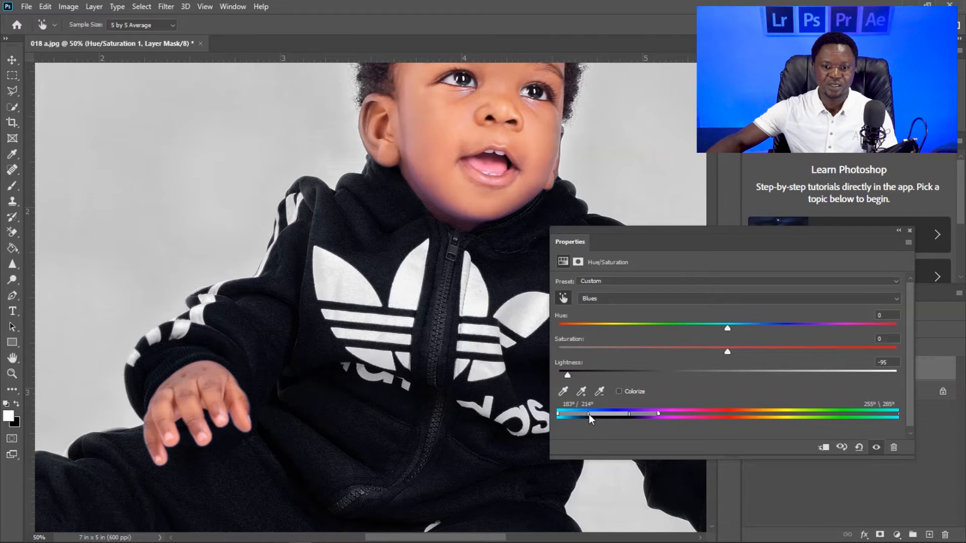
pyautogui.moveTo(602, 419); pyautogui.dragTo(609, 420)
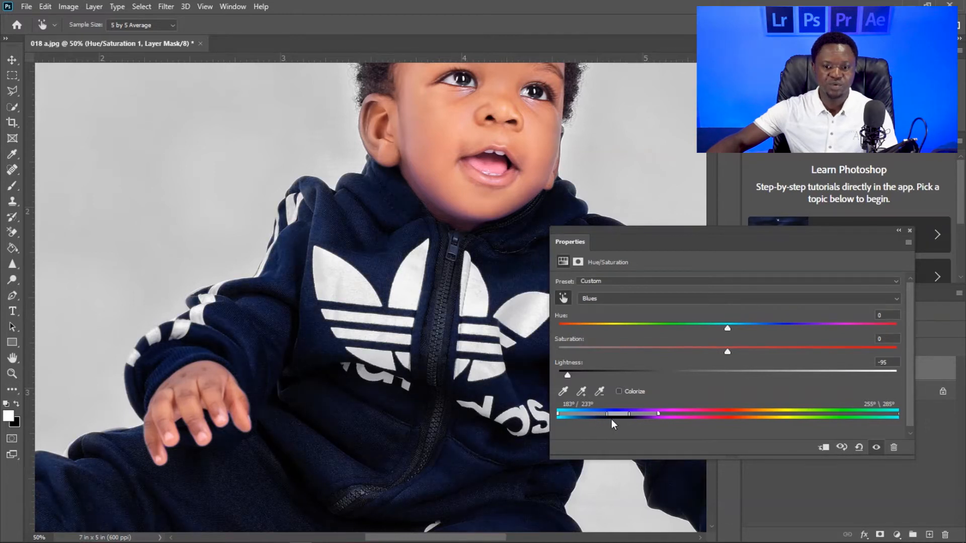
pyautogui.moveTo(617, 422); pyautogui.dragTo(595, 428)
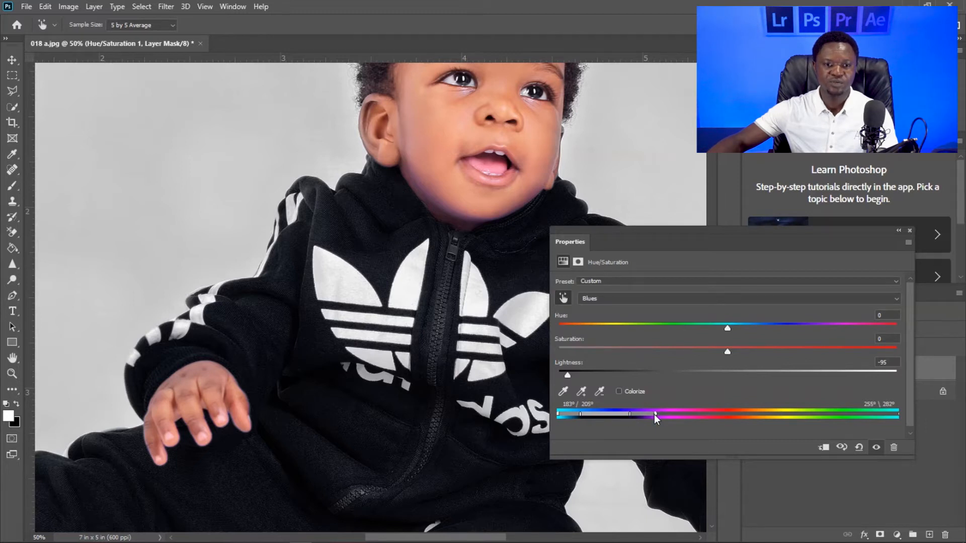
pyautogui.moveTo(722, 233); pyautogui.dragTo(649, 266)
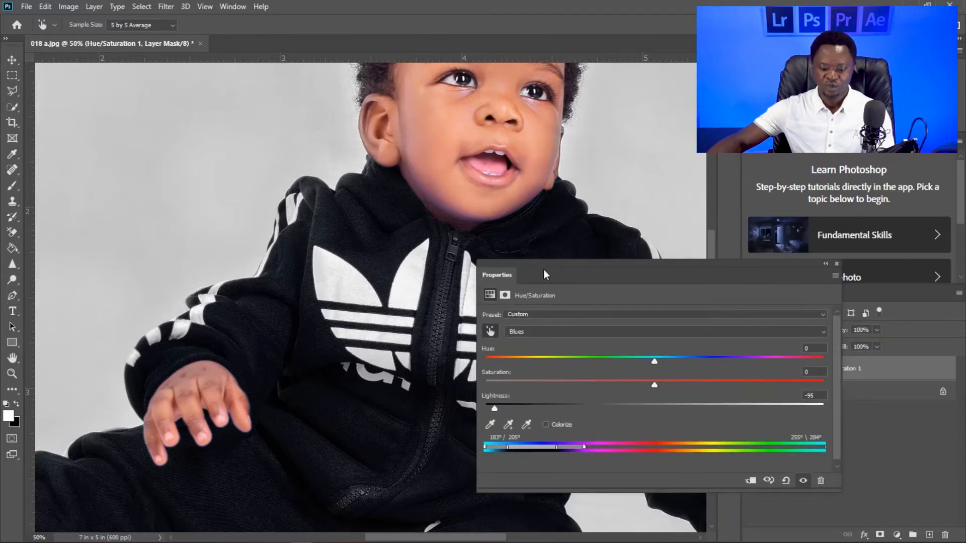
# - Examine the black tracksuit across the whole photo, including the far sleeve and the trousers
pyautogui.hotkey('ctrl', '-')
pyautogui.hotkey('ctrl', '-')
pyautogui.hotkey('ctrl', '-')
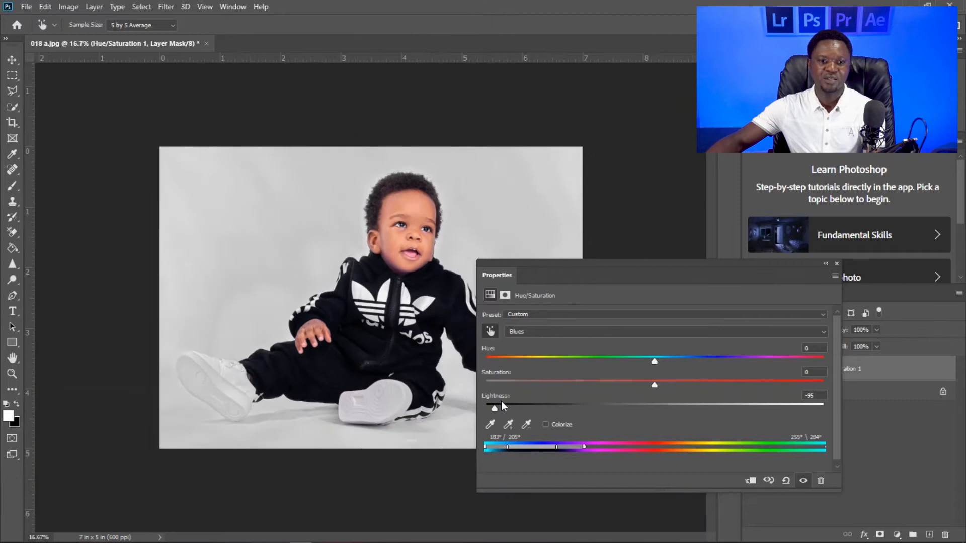
pyautogui.hotkey('ctrl', '+')
pyautogui.hotkey('ctrl', '+')
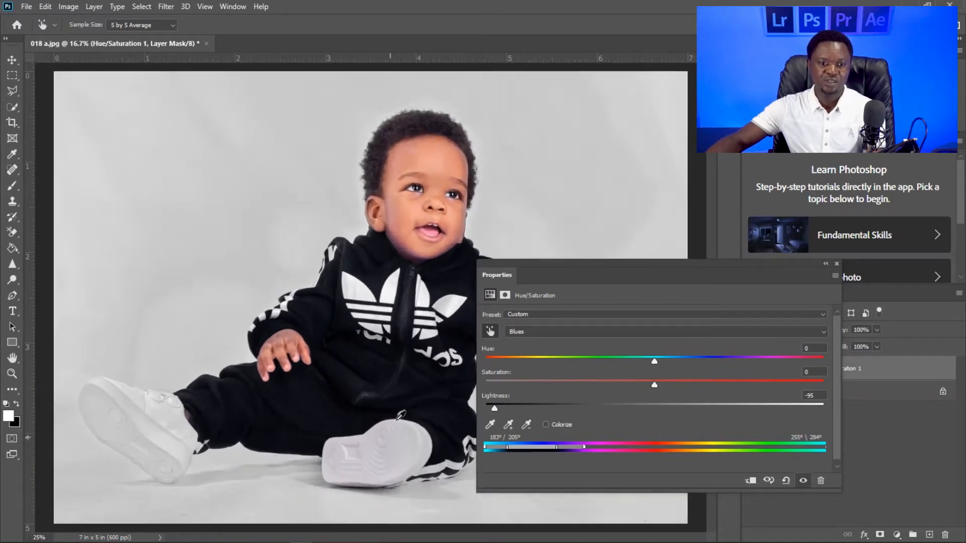
pyautogui.moveTo(387, 367); pyautogui.dragTo(214, 308)
pyautogui.moveTo(300, 360); pyautogui.dragTo(295, 289)
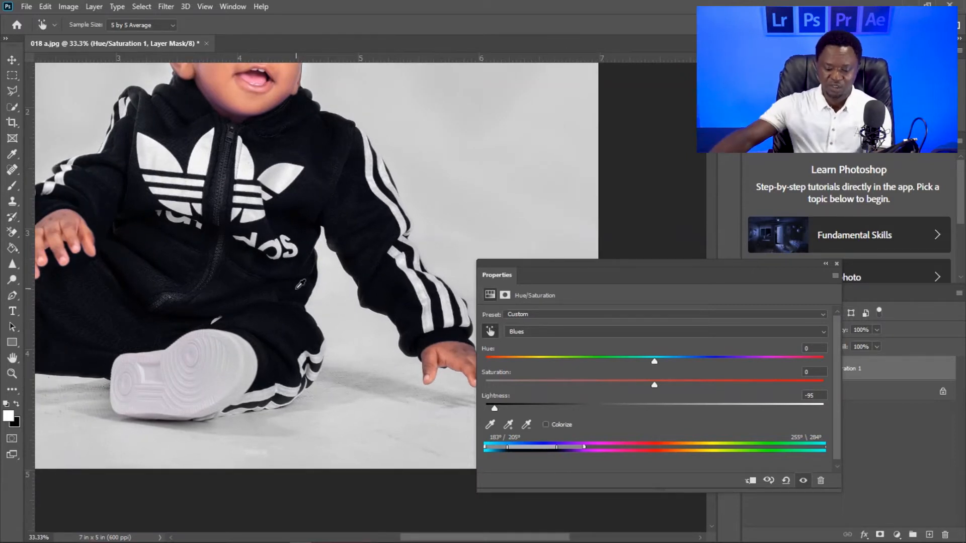
pyautogui.hotkey('ctrl', '-')
pyautogui.hotkey('ctrl', '-')
pyautogui.hotkey('ctrl', '-')
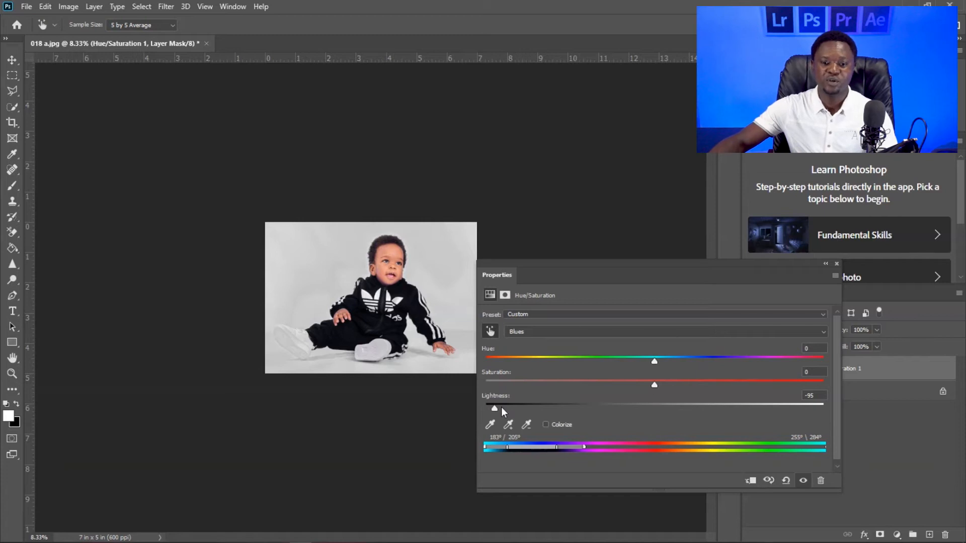
# - Reset the Blues lightness to 0 and shift the hue to +139 to turn the tracksuit red
pyautogui.moveTo(495, 408); pyautogui.dragTo(656, 415)
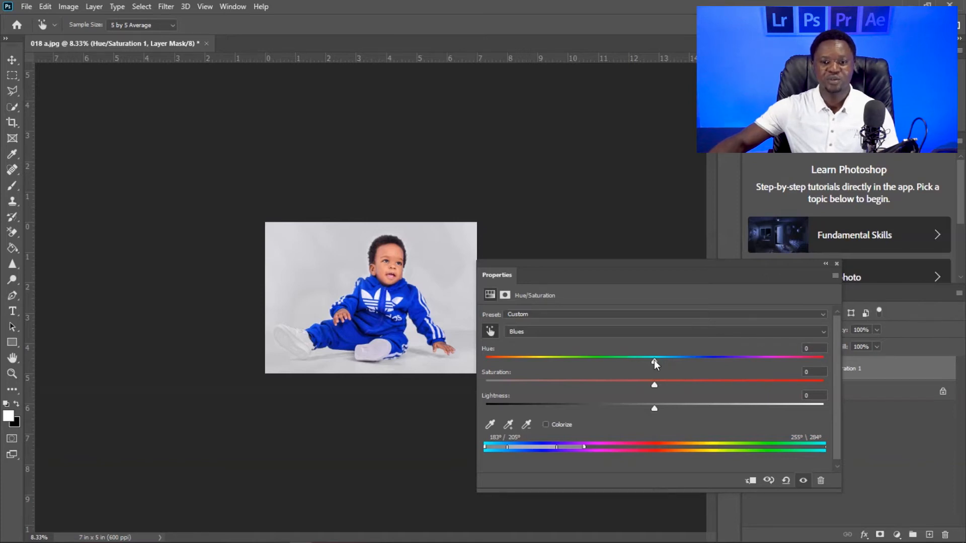
pyautogui.moveTo(654, 360)
pyautogui.mouseDown()
pyautogui.moveTo(751, 361)
pyautogui.moveTo(482, 360)
pyautogui.moveTo(663, 354)
pyautogui.mouseUp()
pyautogui.moveTo(666, 354); pyautogui.dragTo(796, 367)
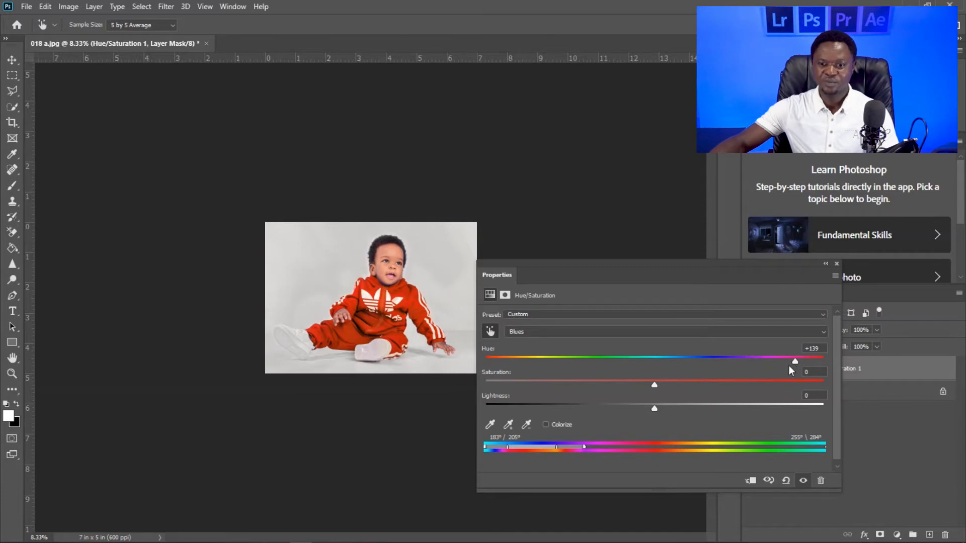
# - Inspect the red tracksuit up close and in the full photo, checking the fabric and the skin edges
pyautogui.moveTo(660, 265); pyautogui.dragTo(641, 259)
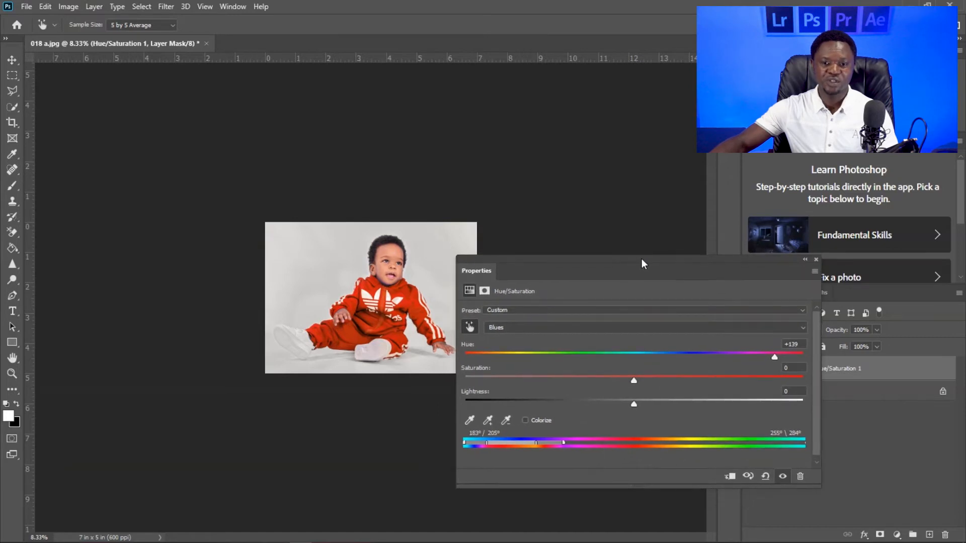
pyautogui.hotkey('ctrl', '+')
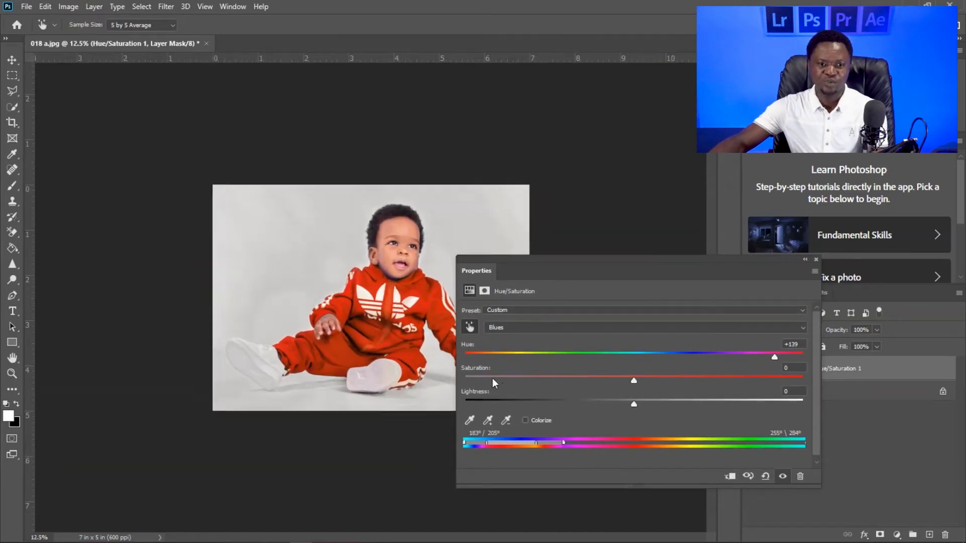
pyautogui.hotkey('ctrl', '+')
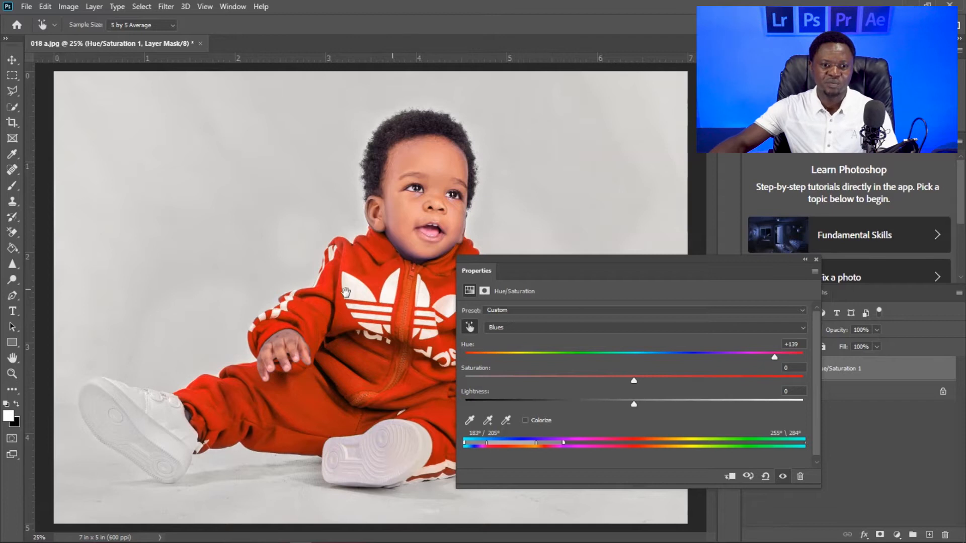
pyautogui.hotkey('ctrl', '+')
pyautogui.hotkey('ctrl', '+')
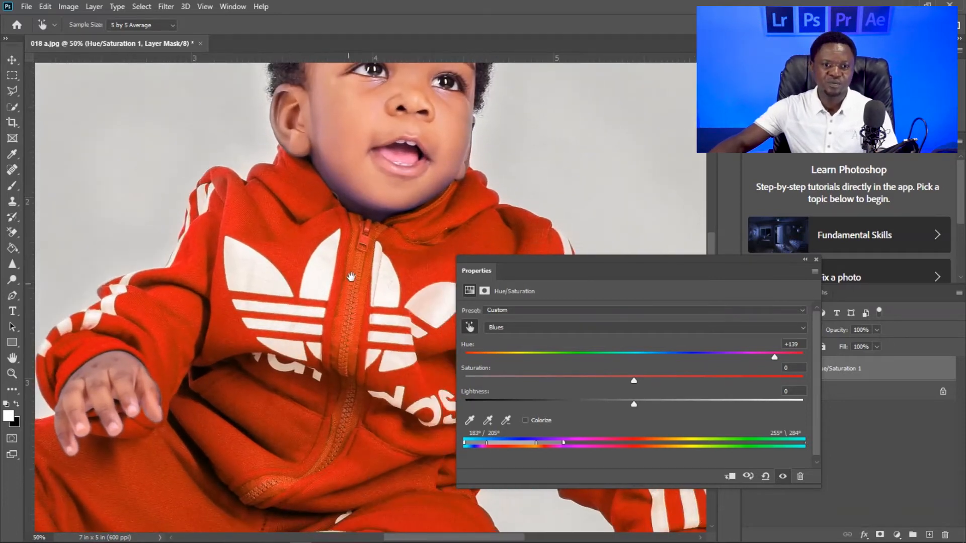
pyautogui.hotkey('ctrl', '-')
pyautogui.hotkey('ctrl', '-')
pyautogui.hotkey('ctrl', '-')
pyautogui.hotkey('ctrl', '-')
pyautogui.hotkey('ctrl', '+')
pyautogui.hotkey('ctrl', '+')
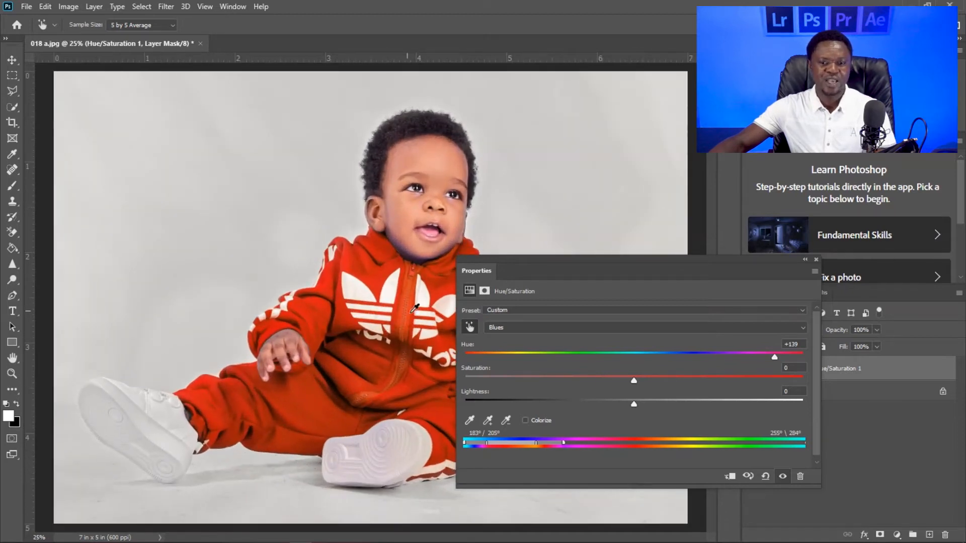
# - Set the Blues hue to -16, saturation to -91 and lightness to -81 for a neutral black tracksuit
pyautogui.moveTo(776, 358); pyautogui.dragTo(608, 357)
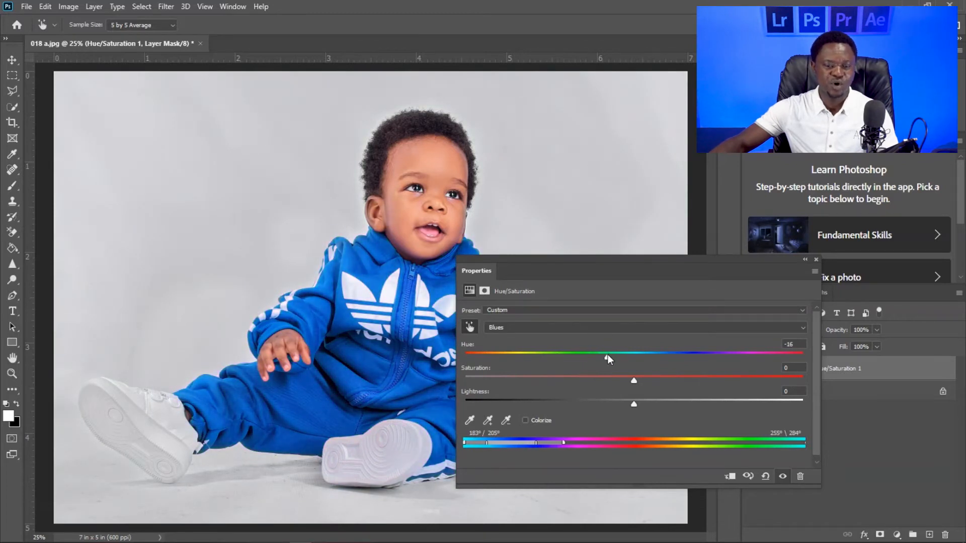
pyautogui.moveTo(635, 406); pyautogui.dragTo(497, 407)
pyautogui.moveTo(630, 381); pyautogui.dragTo(481, 382)
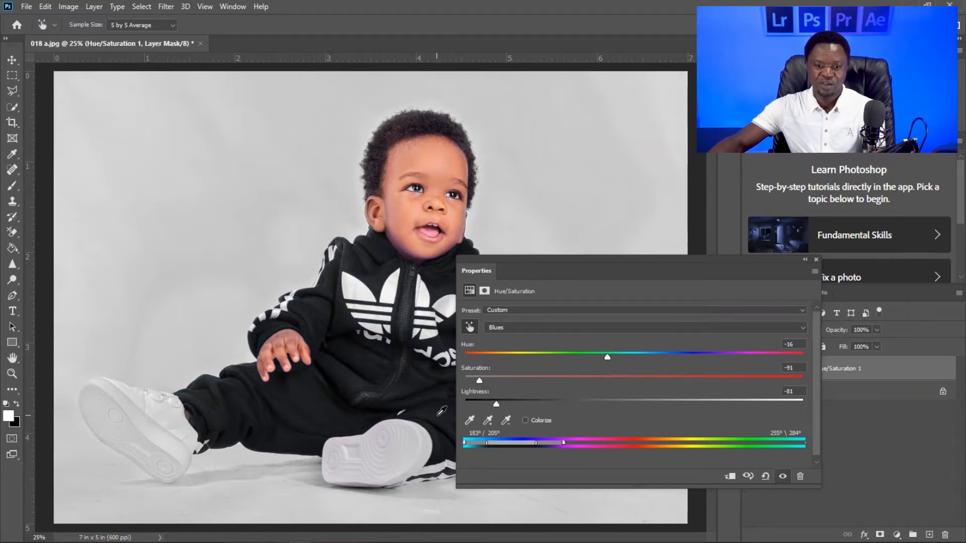
# - Fine-tune the Blues lightness to -77 while checking the black fabric's detail up close
pyautogui.hotkey('ctrl', '+')
pyautogui.hotkey('ctrl', '+')
pyautogui.hotkey('ctrl', '+')
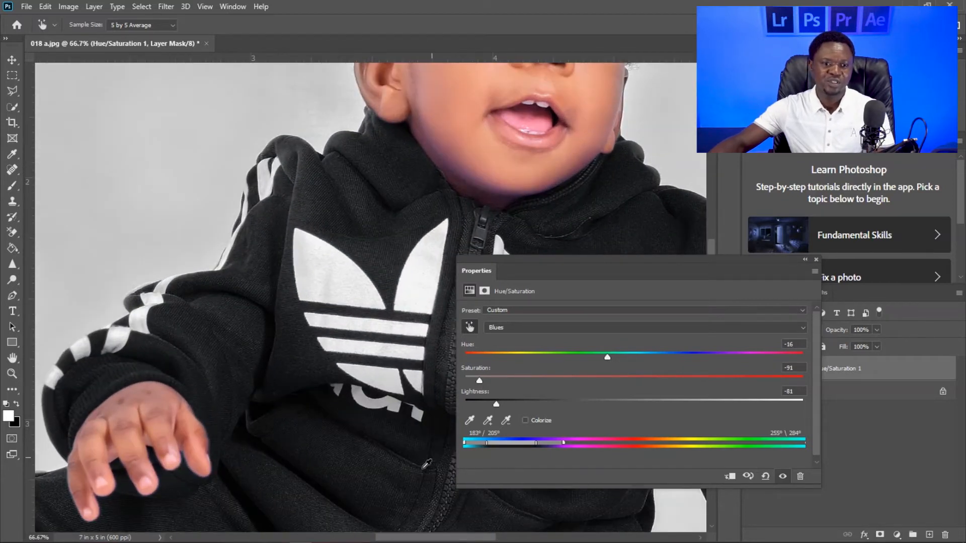
pyautogui.moveTo(316, 420); pyautogui.dragTo(304, 297)
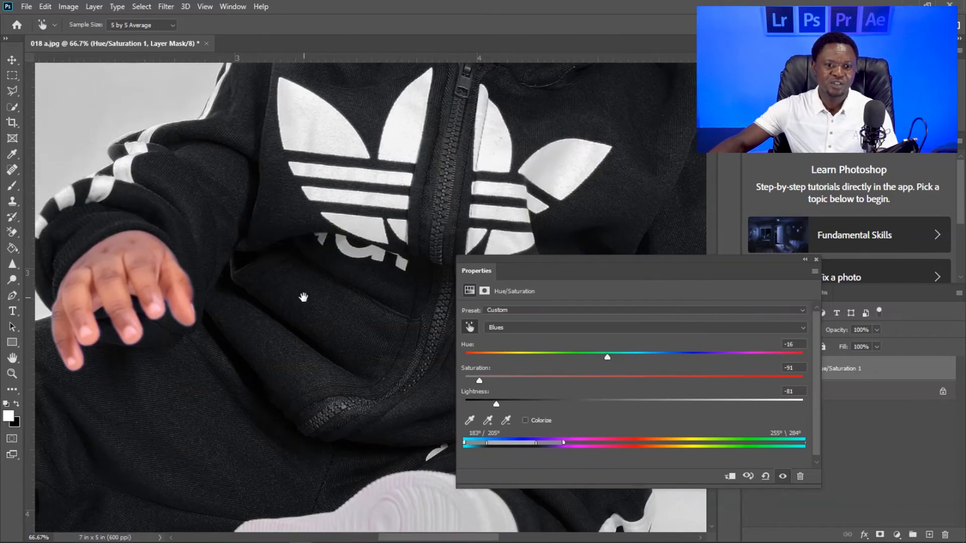
pyautogui.moveTo(492, 404); pyautogui.dragTo(444, 402)
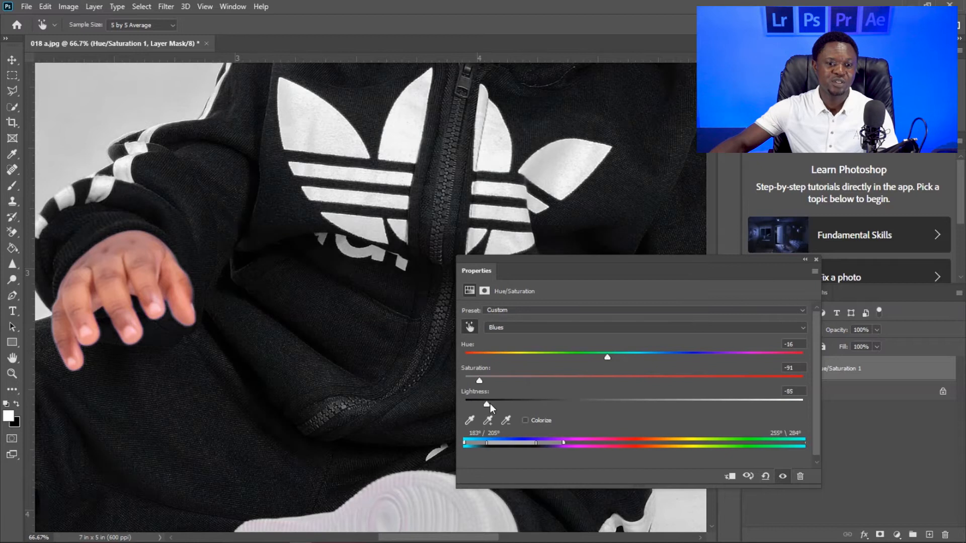
pyautogui.moveTo(468, 404); pyautogui.dragTo(501, 420)
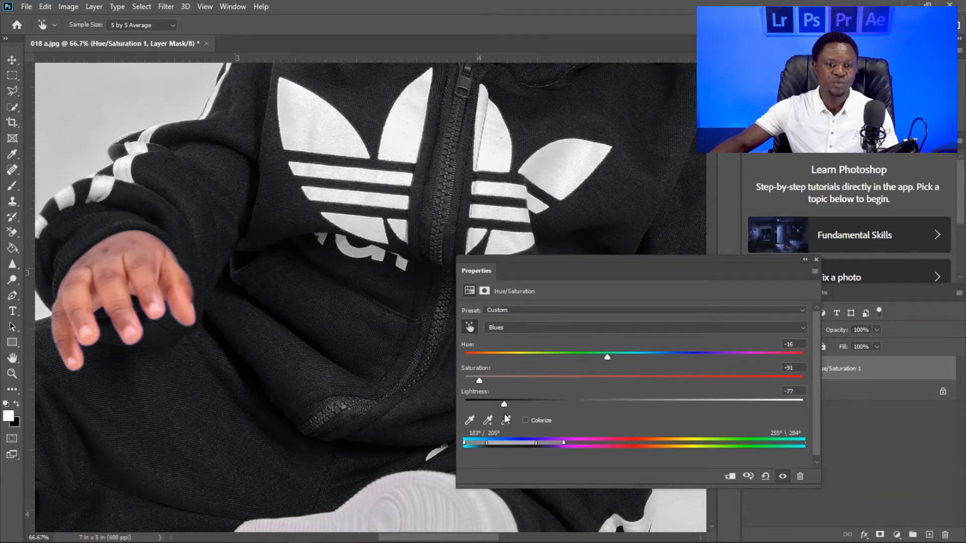
pyautogui.hotkey('ctrl', '-')
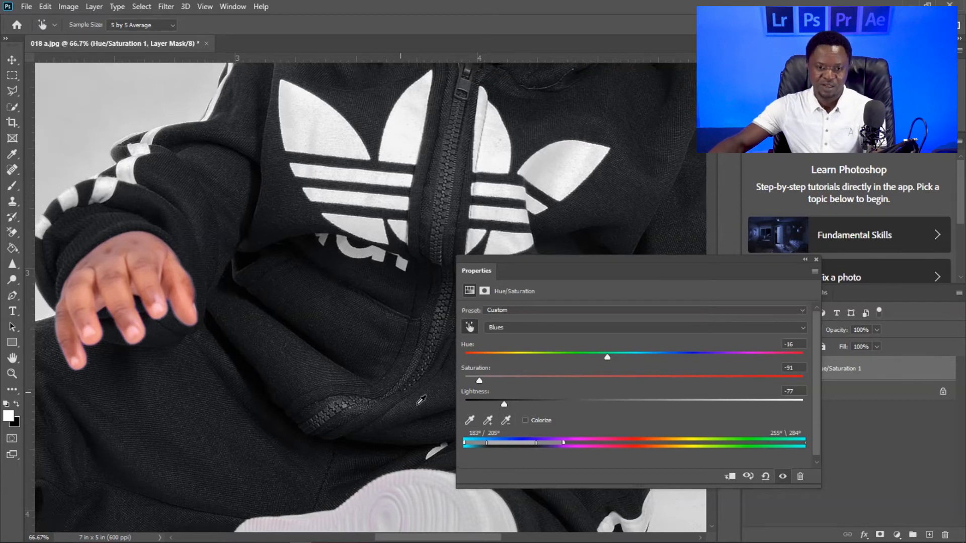
pyautogui.hotkey('ctrl', '-')
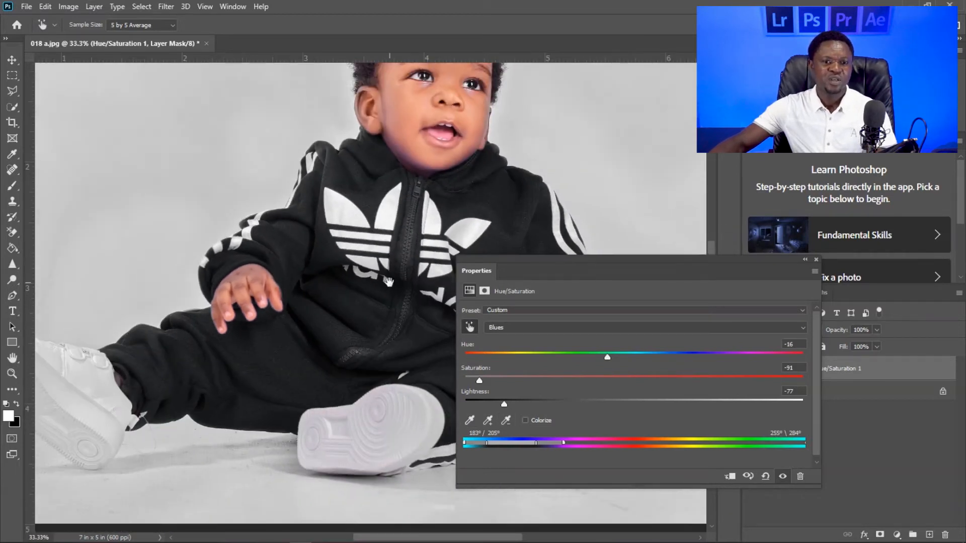
pyautogui.moveTo(389, 281); pyautogui.dragTo(278, 351)
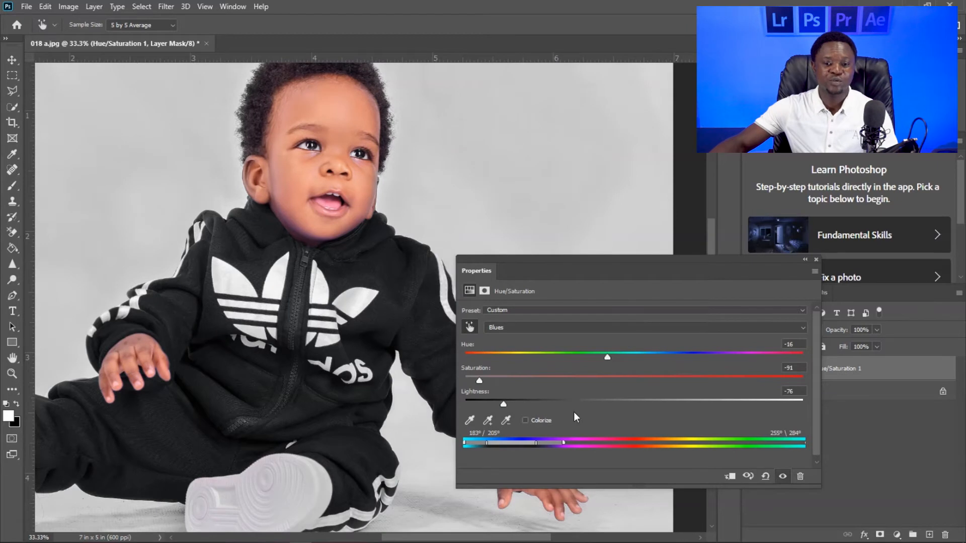
# - Reset the Blues lightness and saturation to 0
pyautogui.click(607, 403)
pyautogui.moveTo(615, 406); pyautogui.dragTo(619, 405)
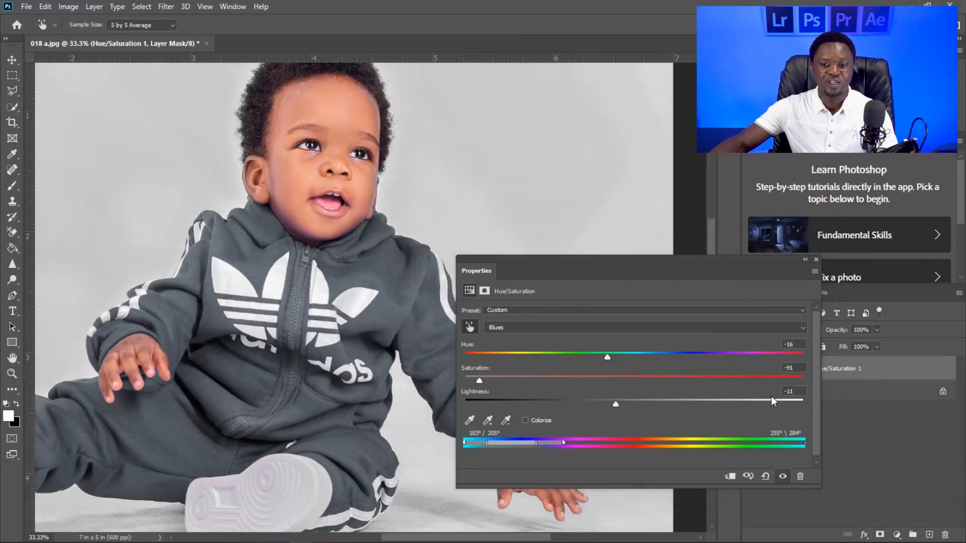
pyautogui.click(794, 391)
pyautogui.write('0')
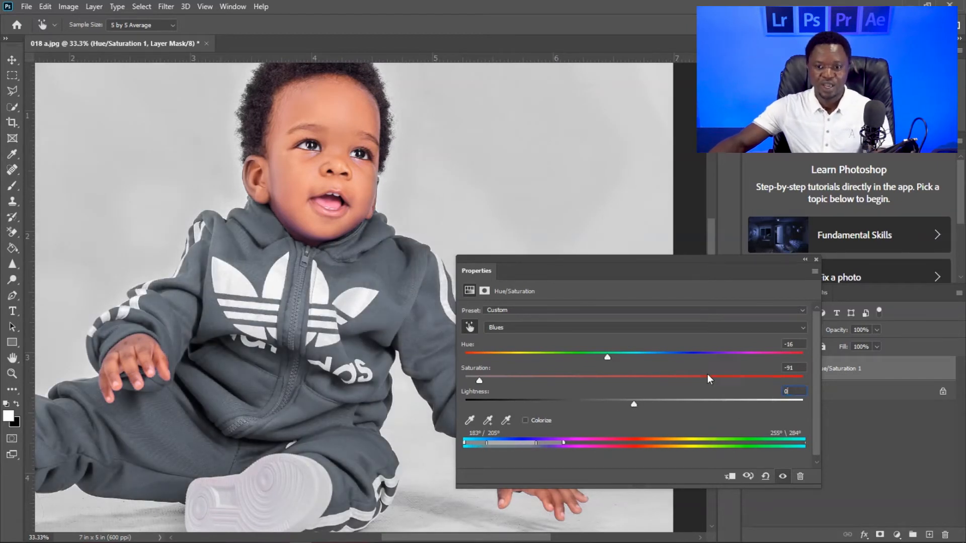
pyautogui.click(627, 377)
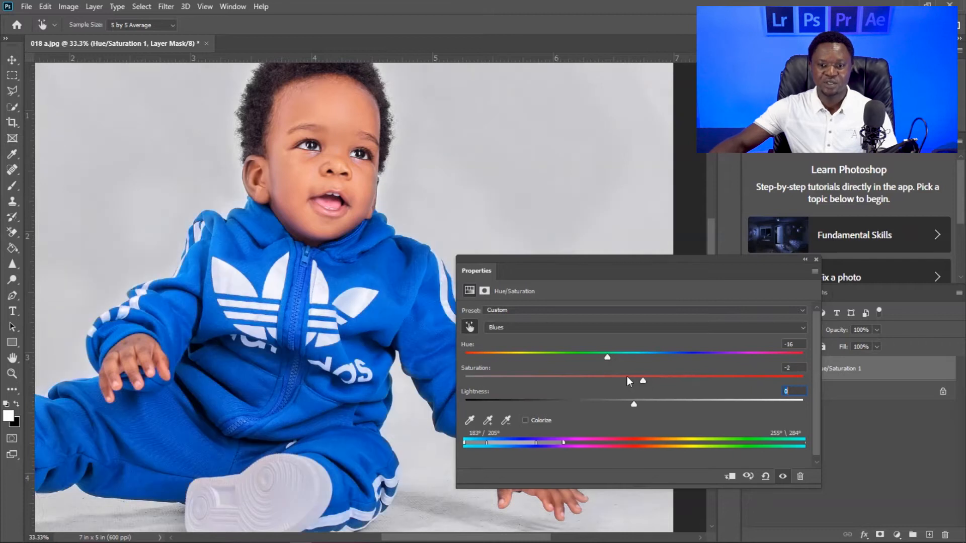
pyautogui.write('0')
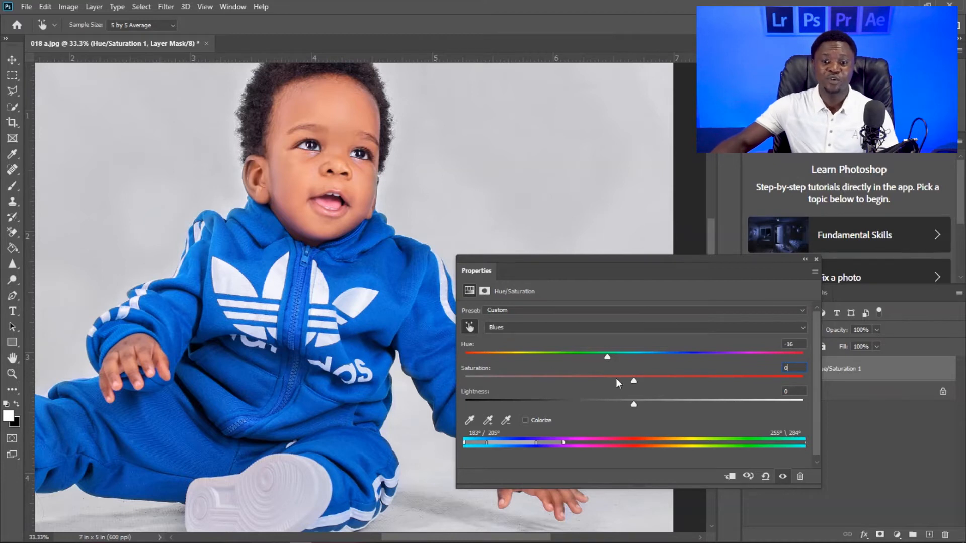
# - Recolour the tracksuit red with a Blues hue of +125 and saturation of -18, and check it in the full photo
pyautogui.moveTo(632, 381); pyautogui.dragTo(756, 389)
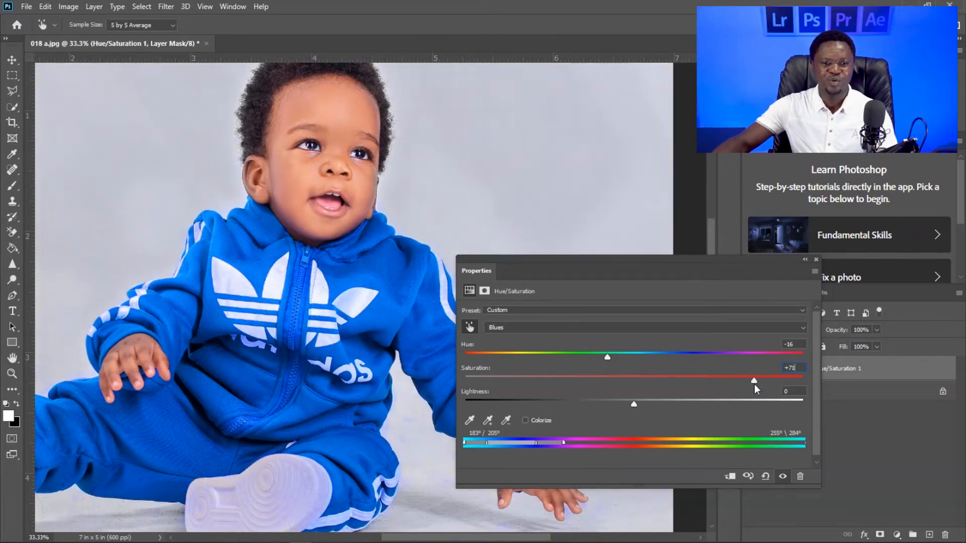
pyautogui.moveTo(606, 358); pyautogui.dragTo(590, 385)
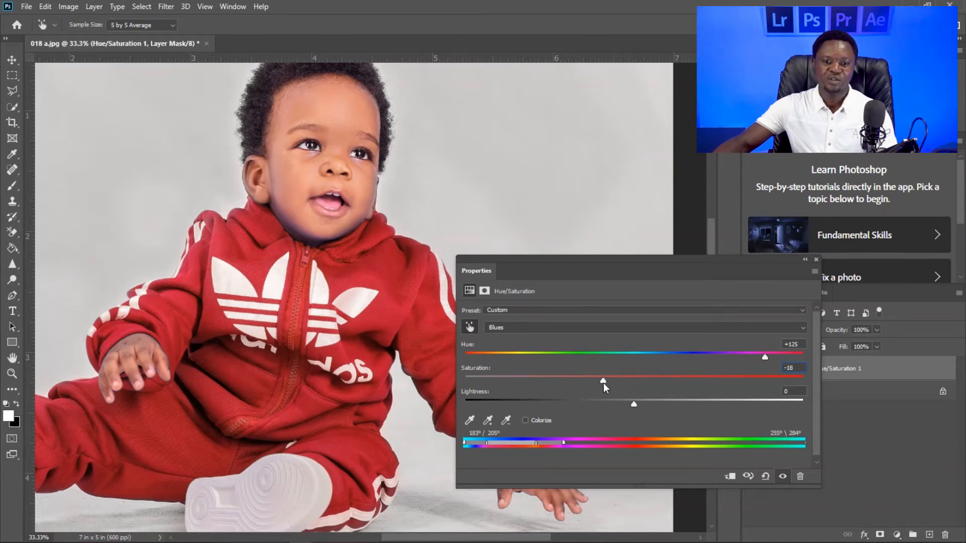
pyautogui.hotkey('ctrl', '-')
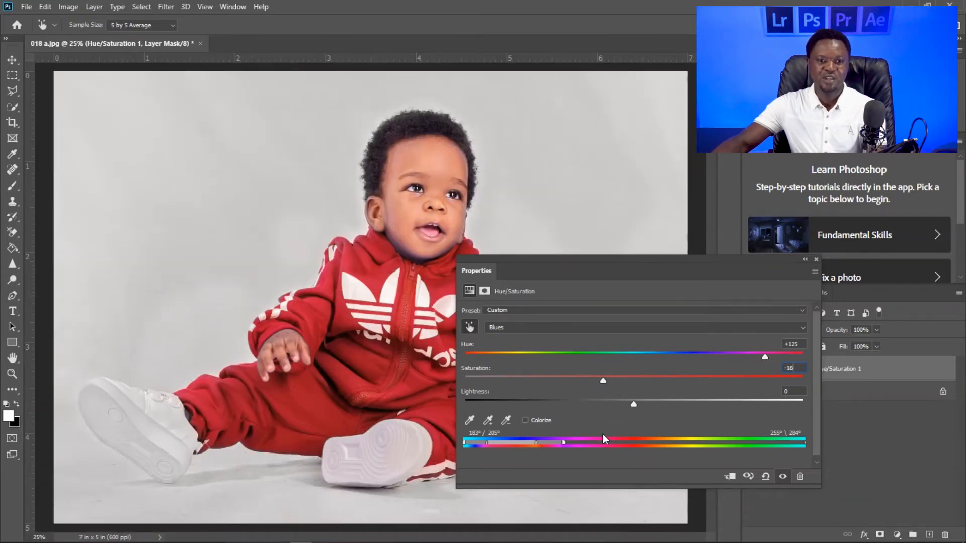
pyautogui.hotkey('ctrl', '0')
pyautogui.hotkey('ctrl', '-')
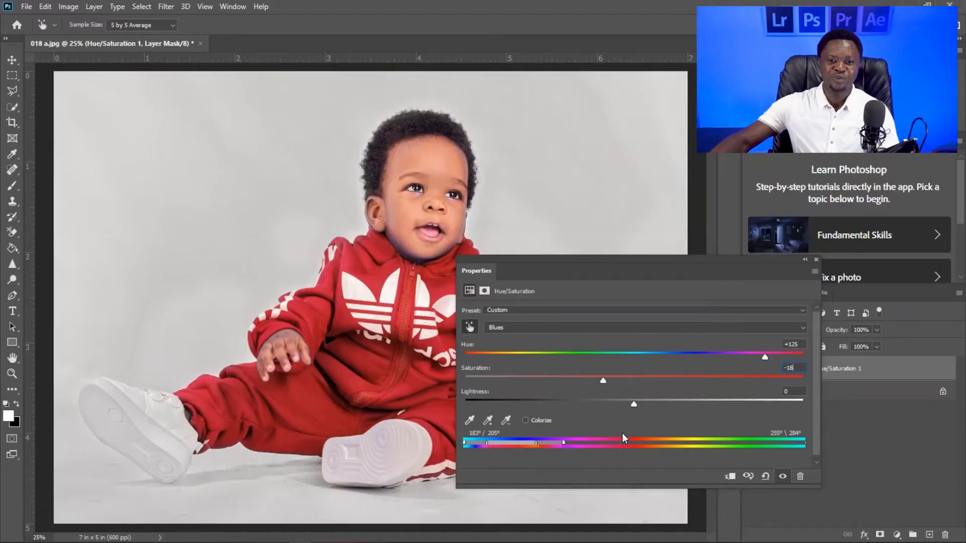
# - Try a light grey tracksuit with the Blues saturation at -93 and lightness at +100
pyautogui.moveTo(601, 380); pyautogui.dragTo(477, 376)
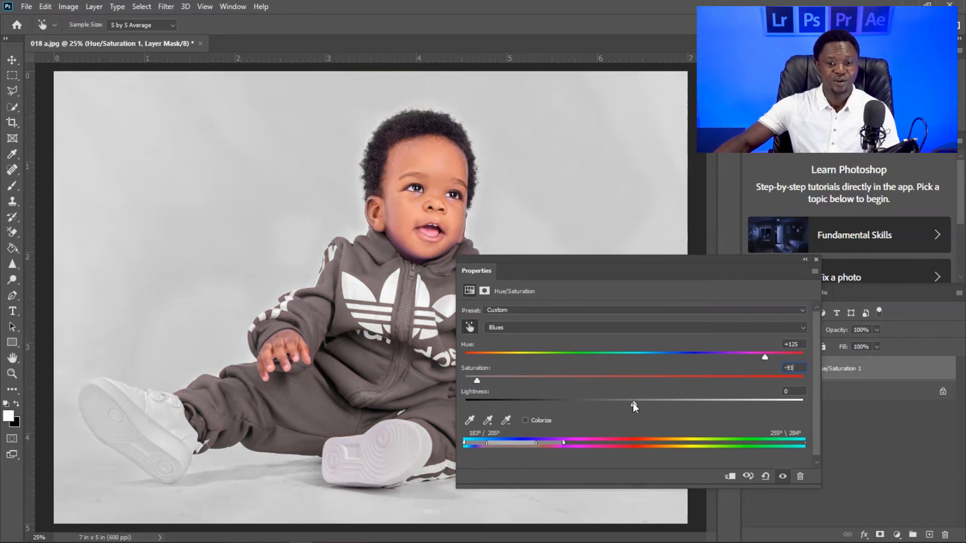
pyautogui.moveTo(636, 406); pyautogui.dragTo(798, 405)
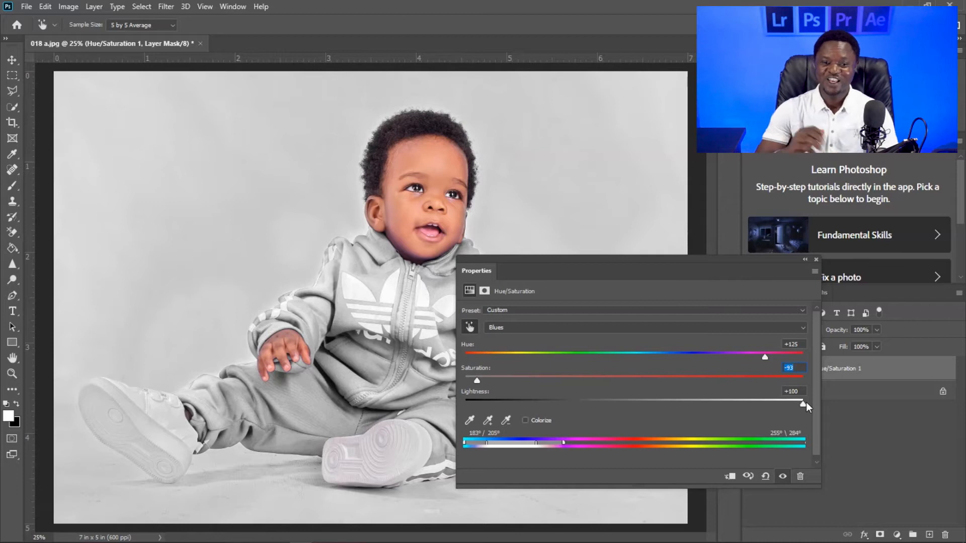
pyautogui.moveTo(804, 407); pyautogui.dragTo(638, 405)
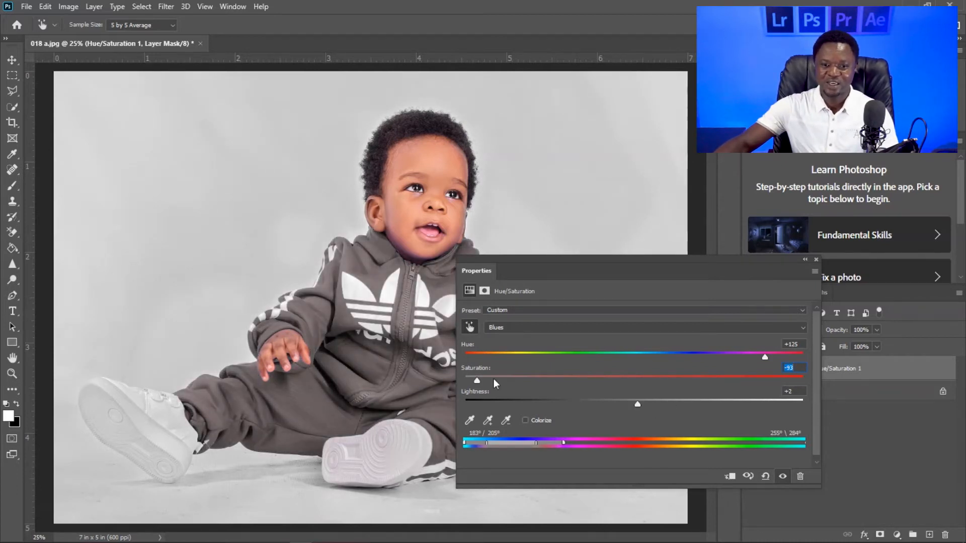
# - Set the Blues lightness to 0 and the saturation to -17 for a natural red tracksuit
pyautogui.moveTo(478, 380); pyautogui.dragTo(624, 378)
pyautogui.press('Tab')
pyautogui.write('0')
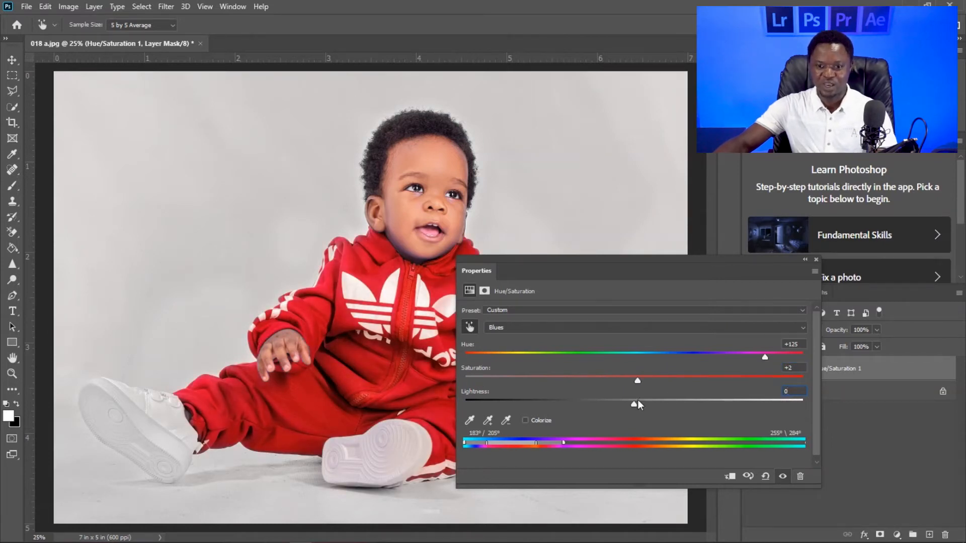
pyautogui.moveTo(608, 382); pyautogui.dragTo(595, 382)
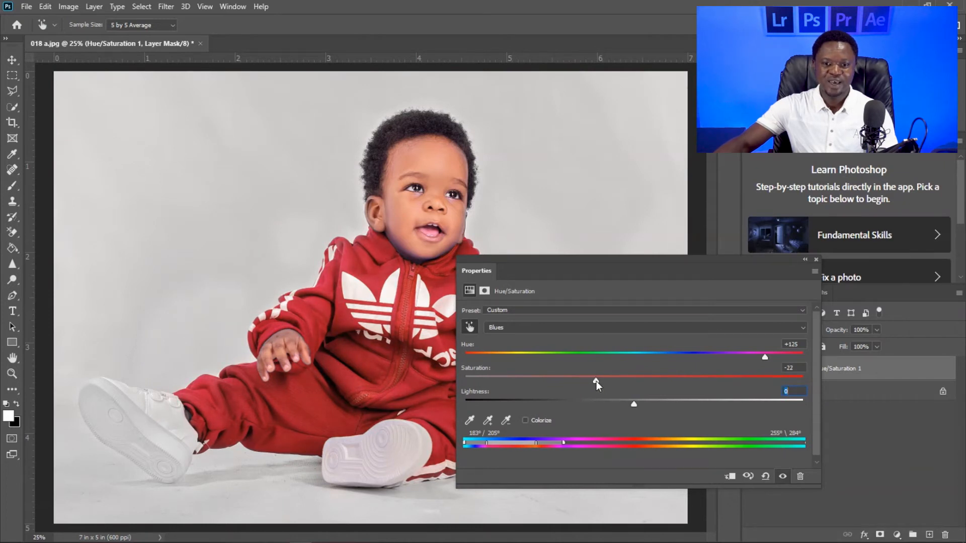
pyautogui.moveTo(597, 382); pyautogui.dragTo(605, 381)
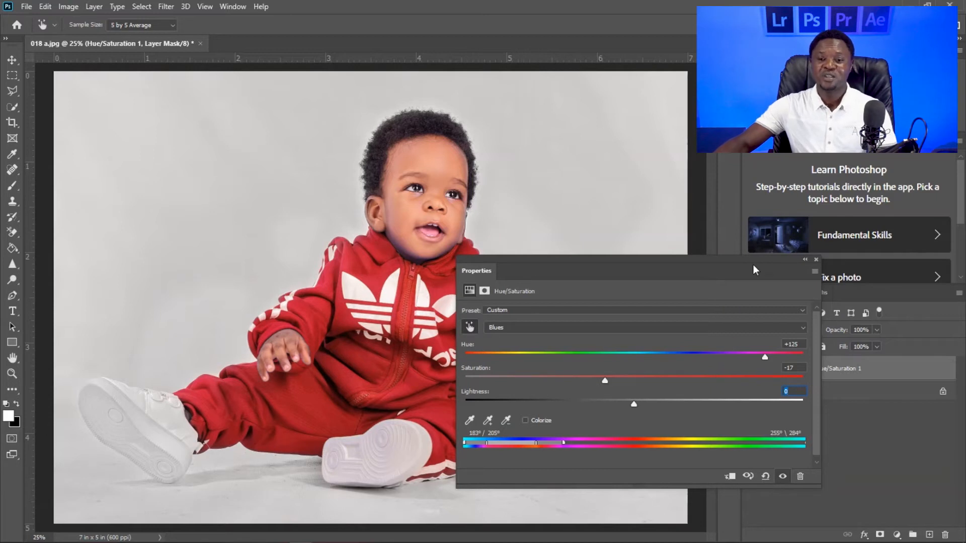
# - Close the Hue/Saturation settings and add a Color Balance adjustment layer above that layer
pyautogui.moveTo(662, 261); pyautogui.dragTo(638, 272)
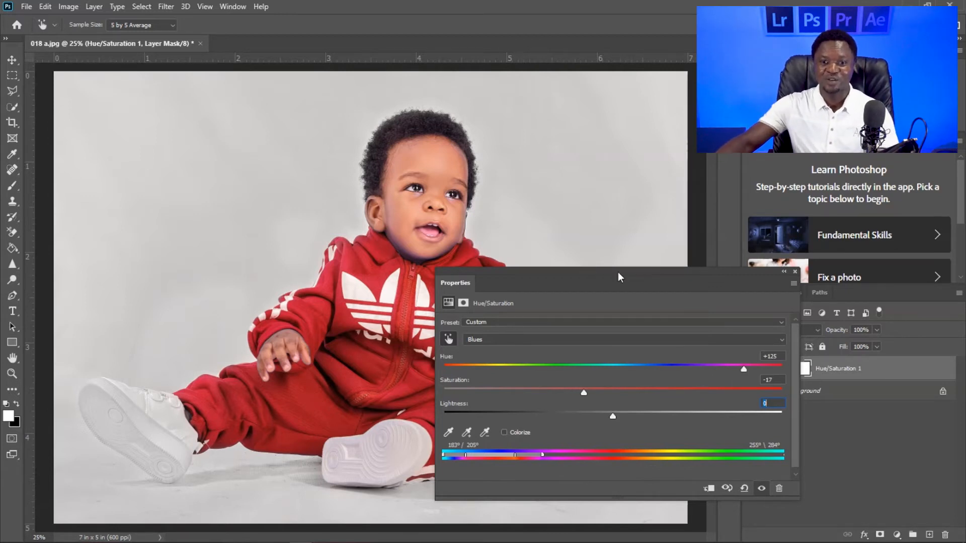
pyautogui.moveTo(629, 275); pyautogui.dragTo(571, 260)
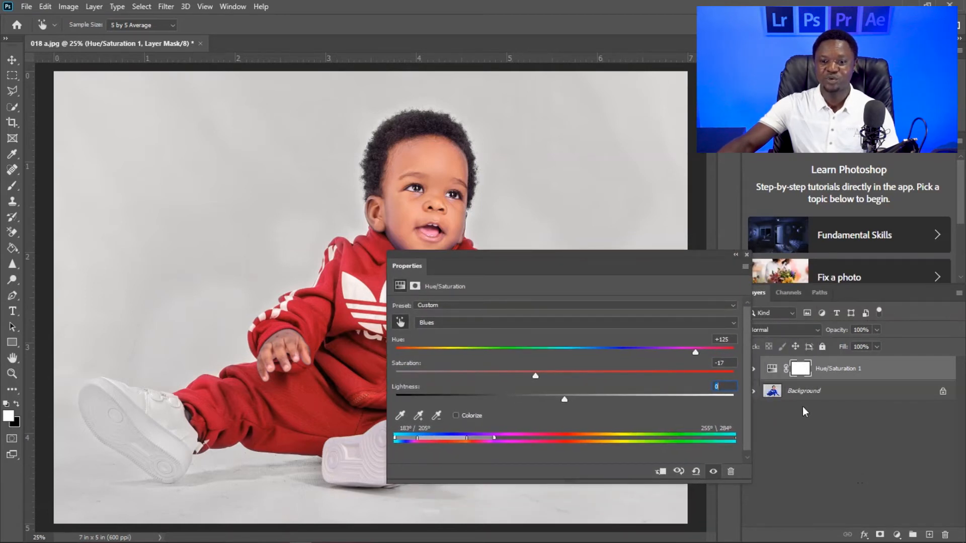
pyautogui.click(746, 255)
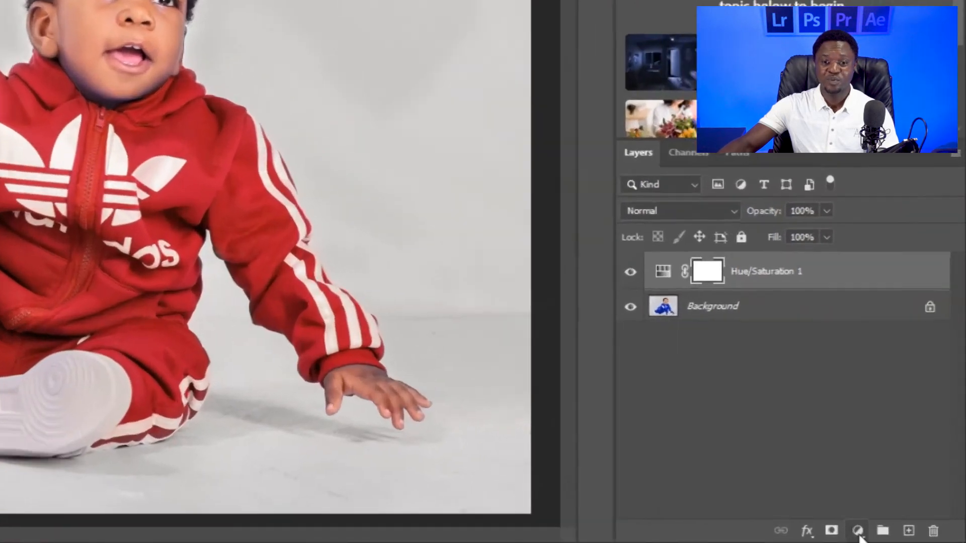
pyautogui.click(898, 535)
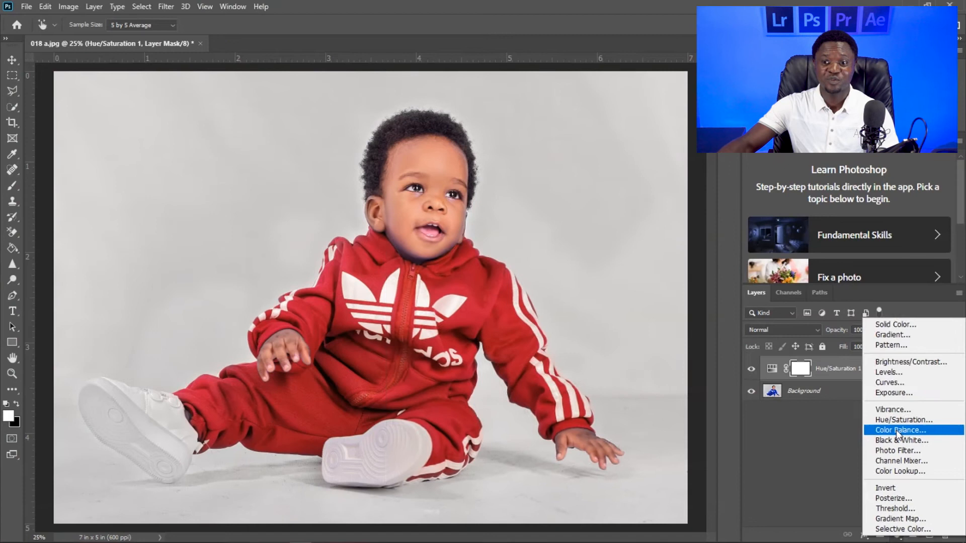
pyautogui.click(834, 329)
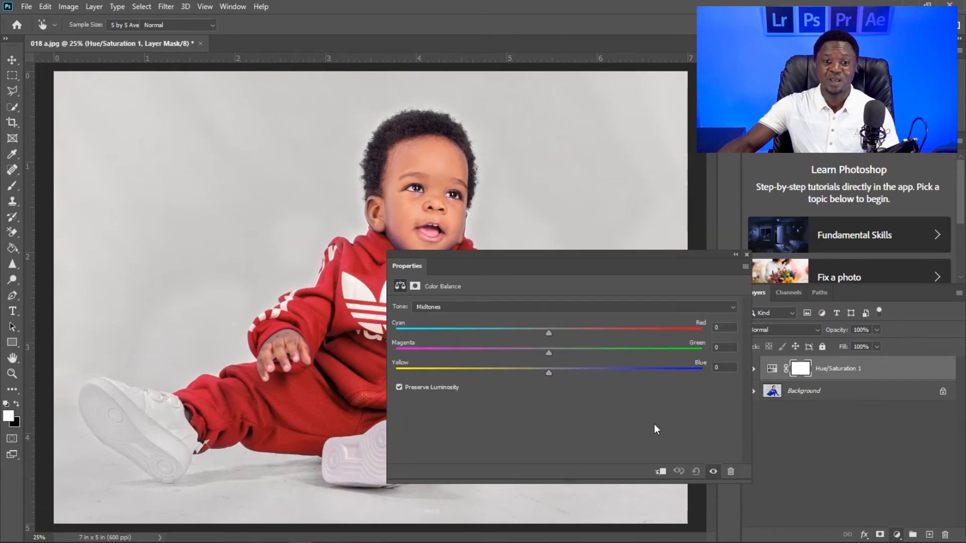
pyautogui.moveTo(572, 252); pyautogui.dragTo(642, 283)
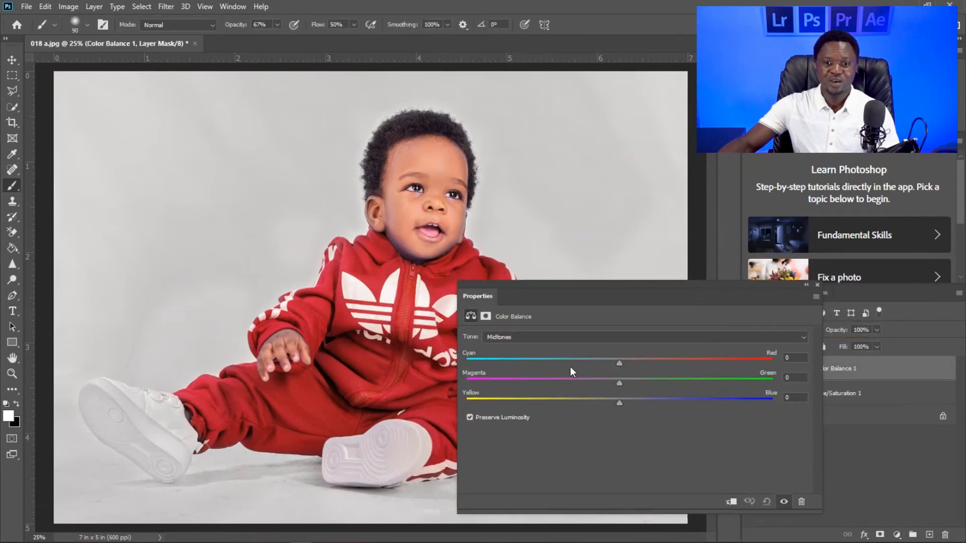
# - Set the Color Balance midtones to -41 towards yellow and +46 towards red, and close the settings
pyautogui.moveTo(618, 403); pyautogui.dragTo(588, 401)
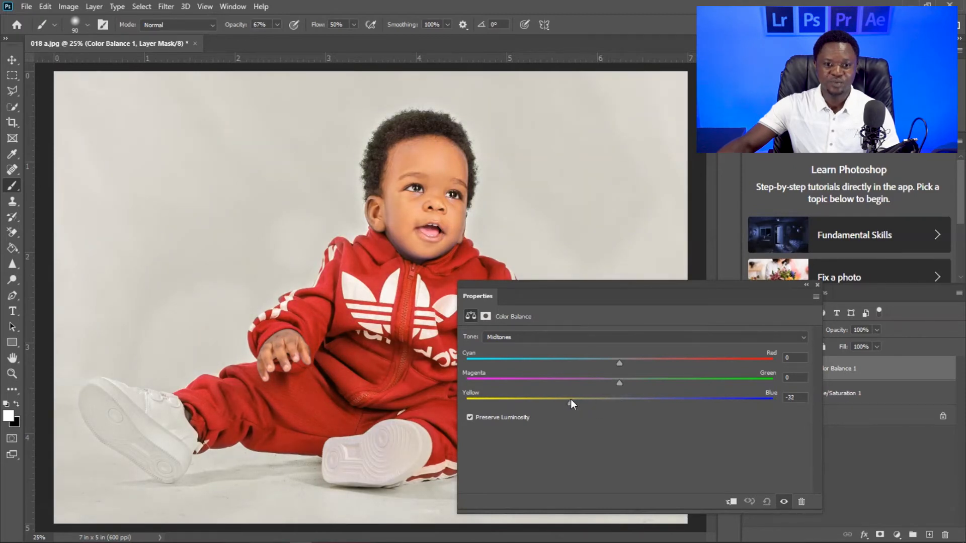
pyautogui.moveTo(573, 400); pyautogui.dragTo(562, 399)
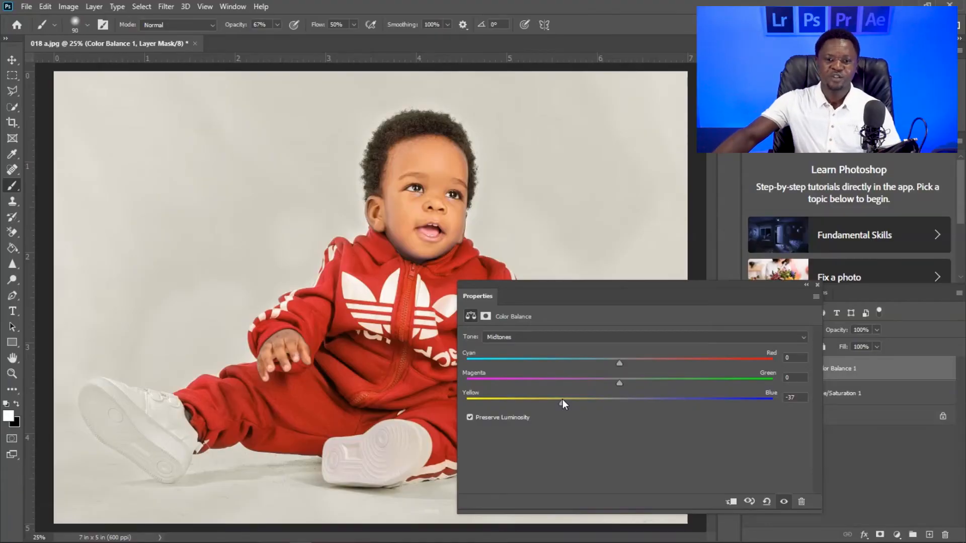
pyautogui.moveTo(562, 403); pyautogui.dragTo(557, 403)
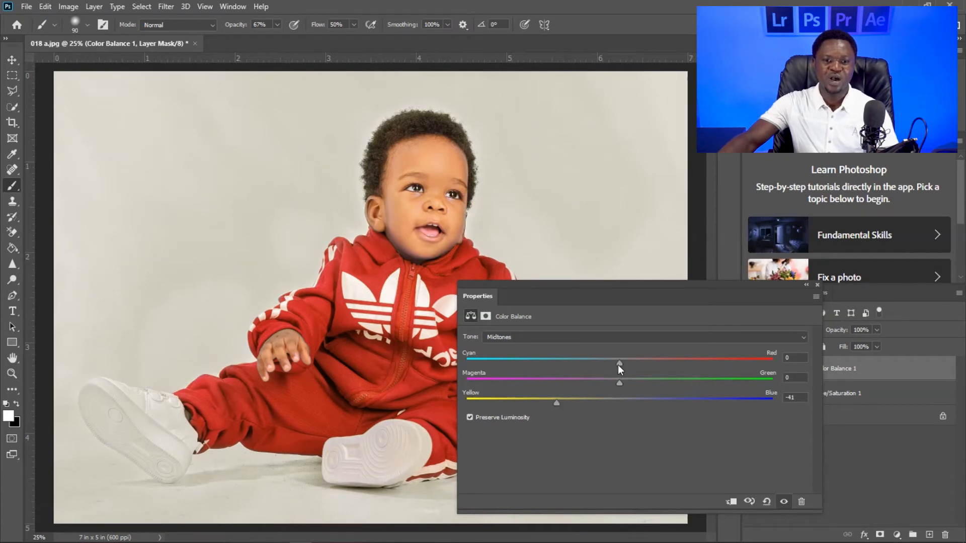
pyautogui.moveTo(621, 364); pyautogui.dragTo(690, 364)
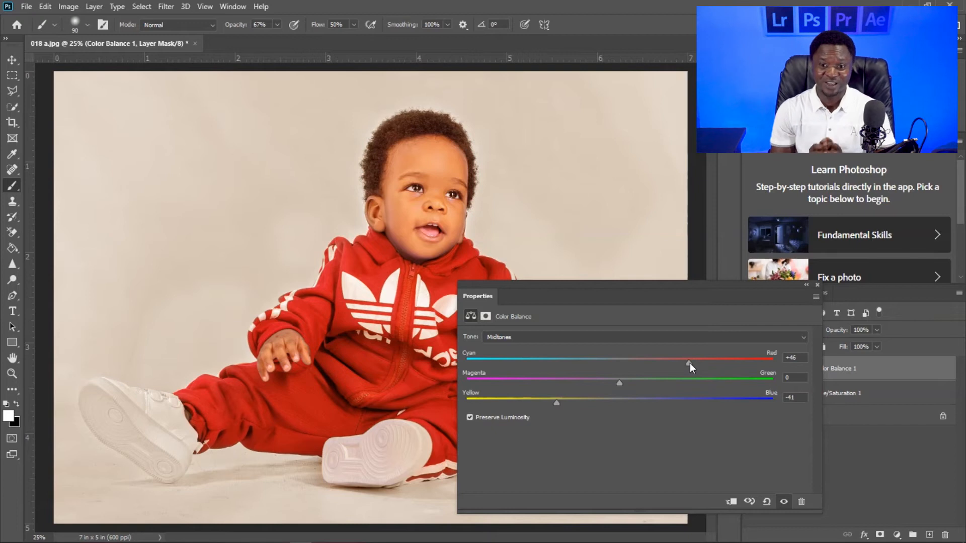
pyautogui.click(817, 283)
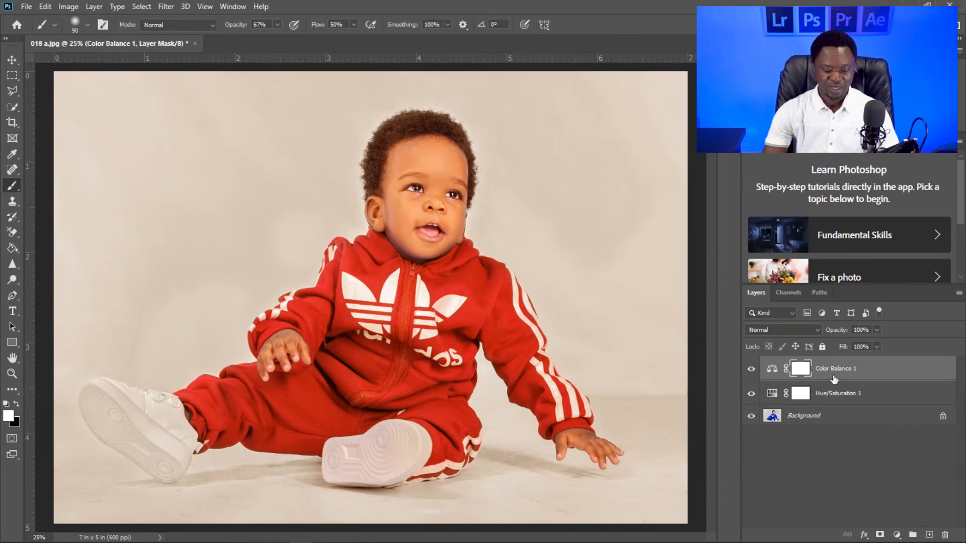
# - Invert the Color Balance mask to black and paint white on it over the bluish skin along the jaw
pyautogui.hotkey('ctrl', 'i')
pyautogui.scroll(1, 534, 338)
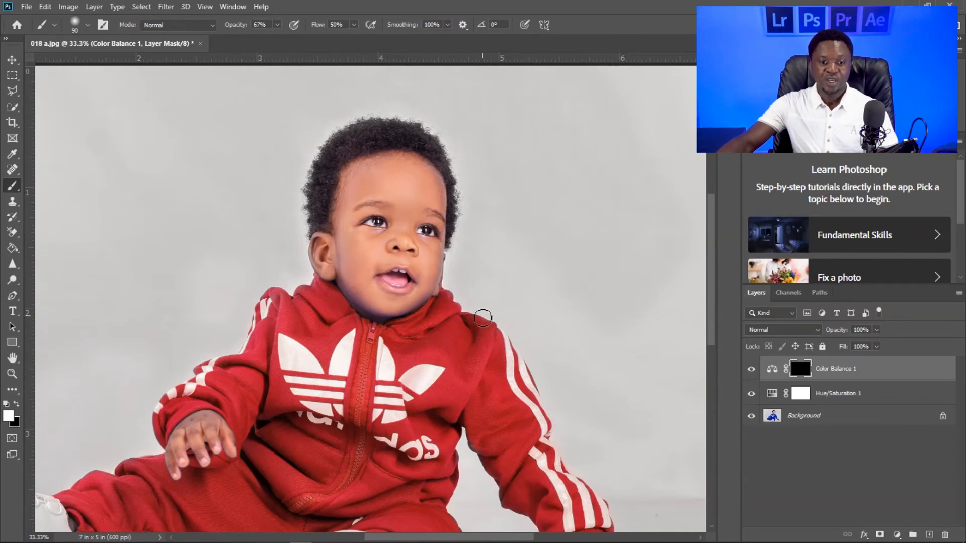
pyautogui.scroll(1, 457, 320)
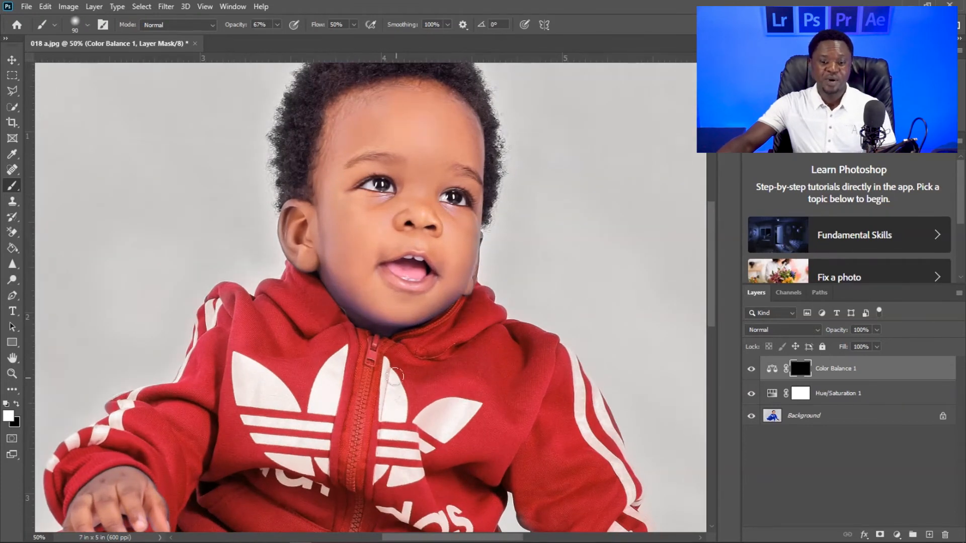
pyautogui.scroll(2, 405, 357)
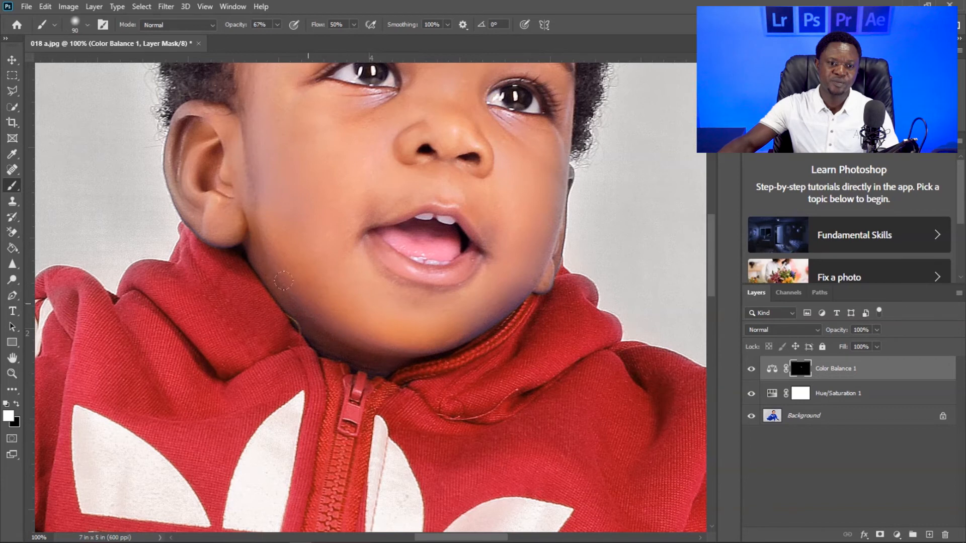
pyautogui.hotkey('ctrl', '+')
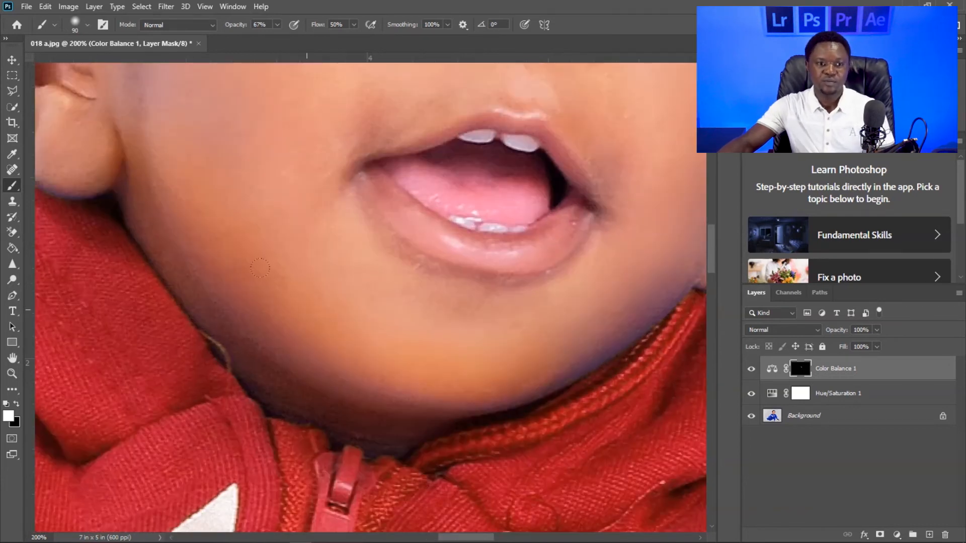
# - Brush white on the mask over the remaining bluish tints around the ear, cheeks and chin edge
pyautogui.moveTo(300, 289); pyautogui.dragTo(448, 429)
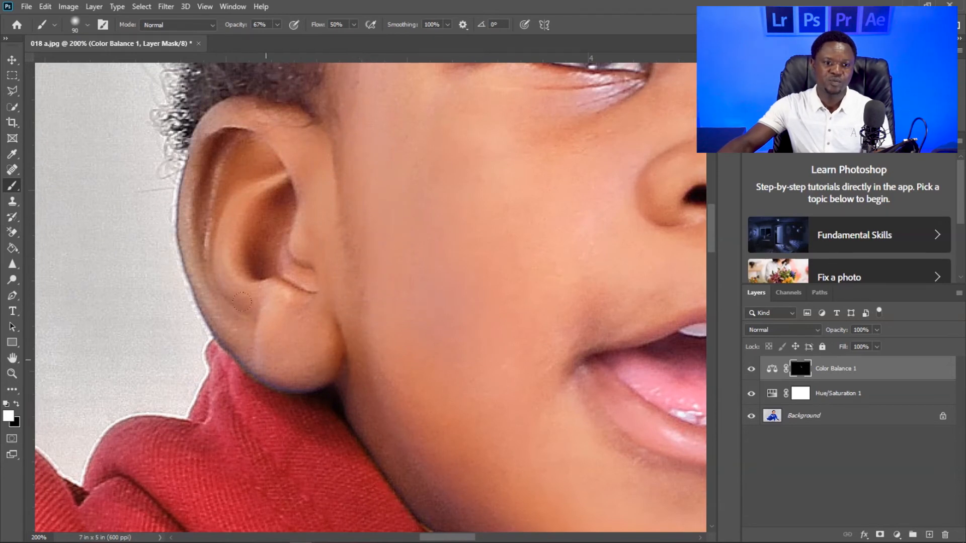
pyautogui.moveTo(468, 275)
pyautogui.mouseDown()
pyautogui.moveTo(256, 270)
pyautogui.moveTo(289, 278)
pyautogui.mouseUp()
pyautogui.moveTo(485, 405); pyautogui.dragTo(488, 369)
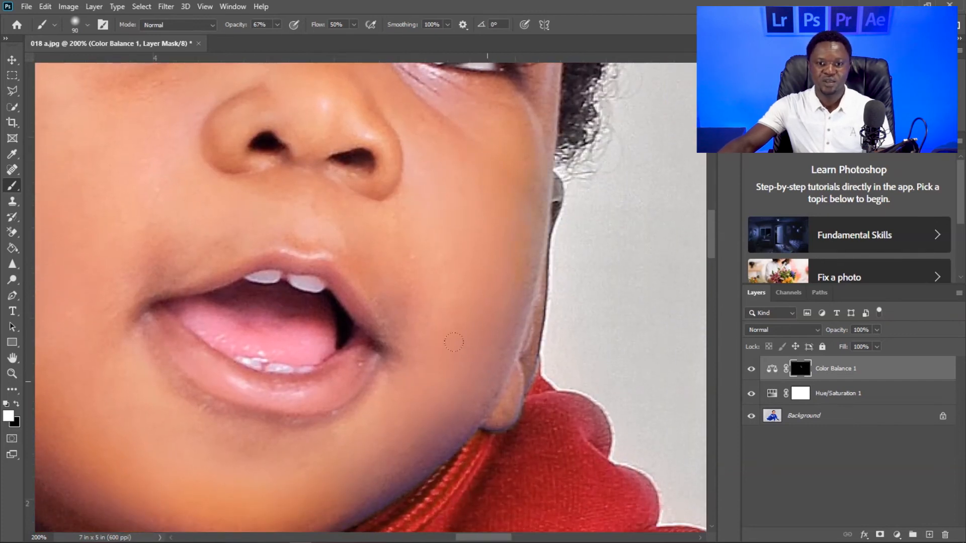
pyautogui.moveTo(422, 440); pyautogui.dragTo(463, 346)
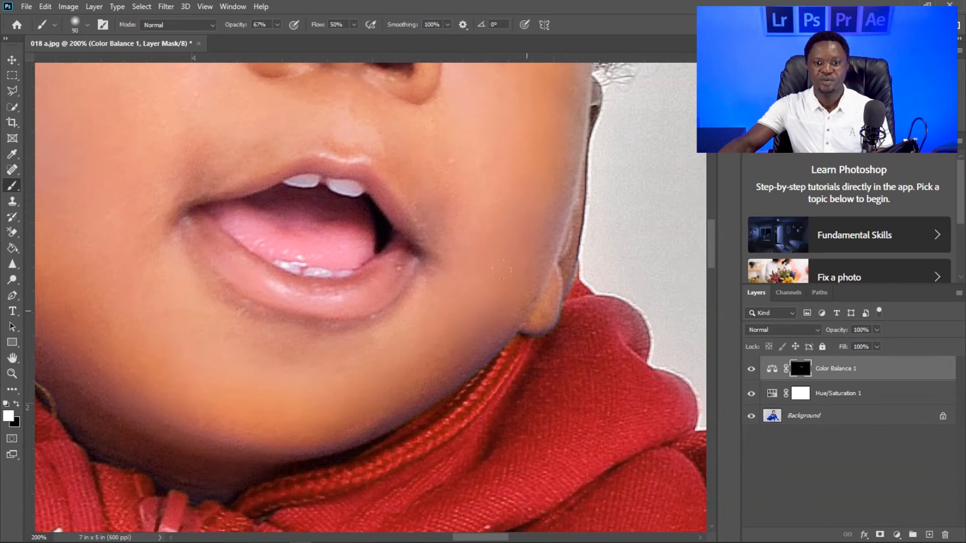
pyautogui.moveTo(461, 349); pyautogui.dragTo(458, 474)
pyautogui.moveTo(463, 252); pyautogui.dragTo(467, 450)
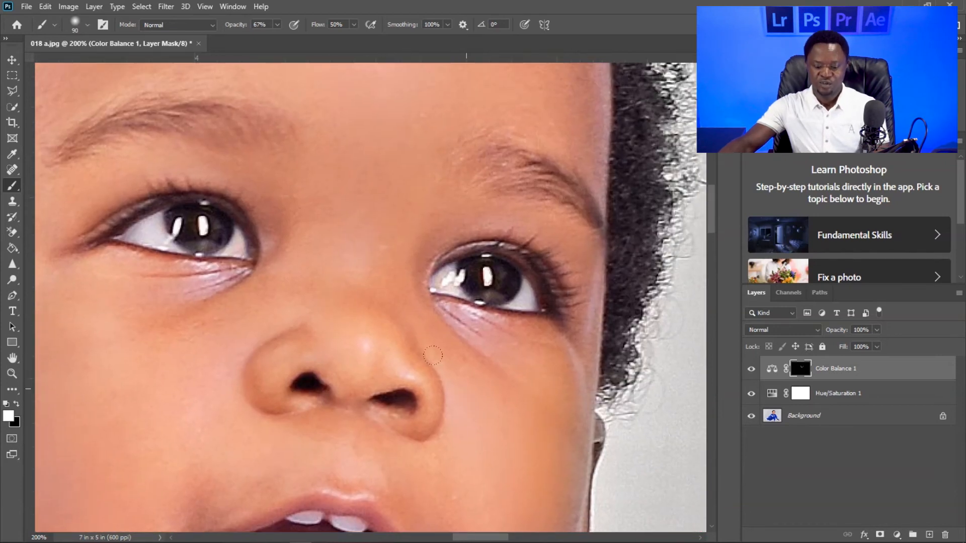
# - Set the brush to 150 px, 41% opacity and 31% flow, and paint the mask along the forehead hairline
pyautogui.hotkey('ctrl', '-')
pyautogui.hotkey('ctrl', '-')
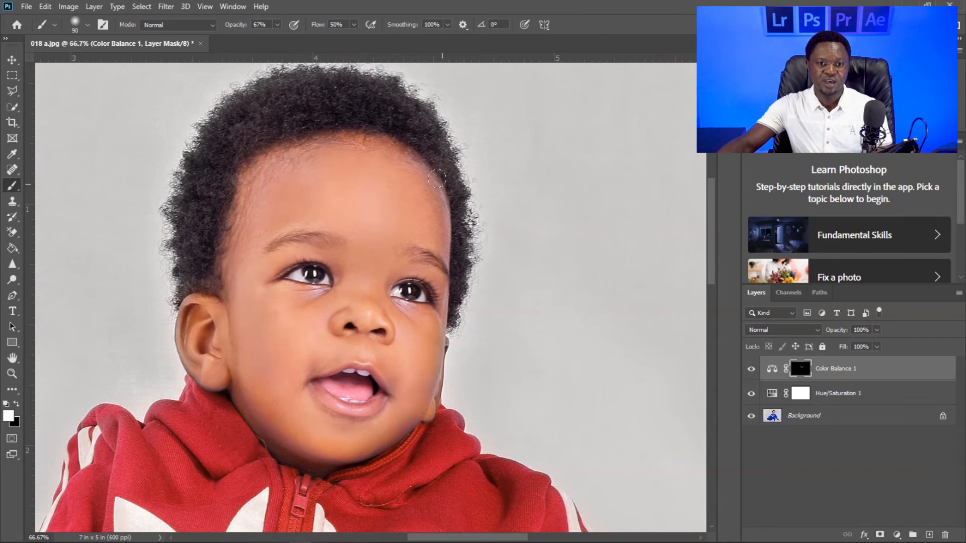
pyautogui.click(277, 24)
pyautogui.moveTo(279, 39); pyautogui.dragTo(262, 39)
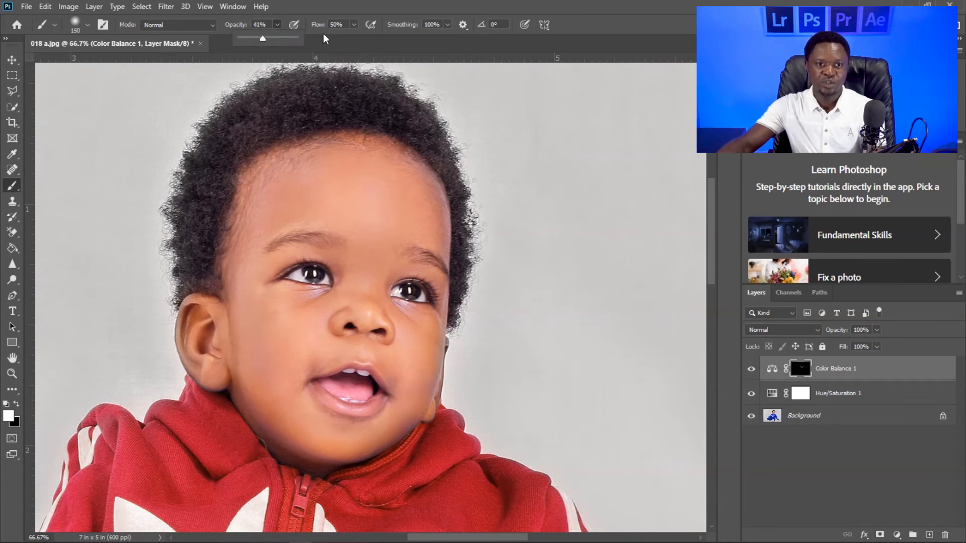
pyautogui.click(354, 25)
pyautogui.moveTo(355, 38); pyautogui.dragTo(343, 39)
pyautogui.moveTo(396, 158); pyautogui.dragTo(415, 168)
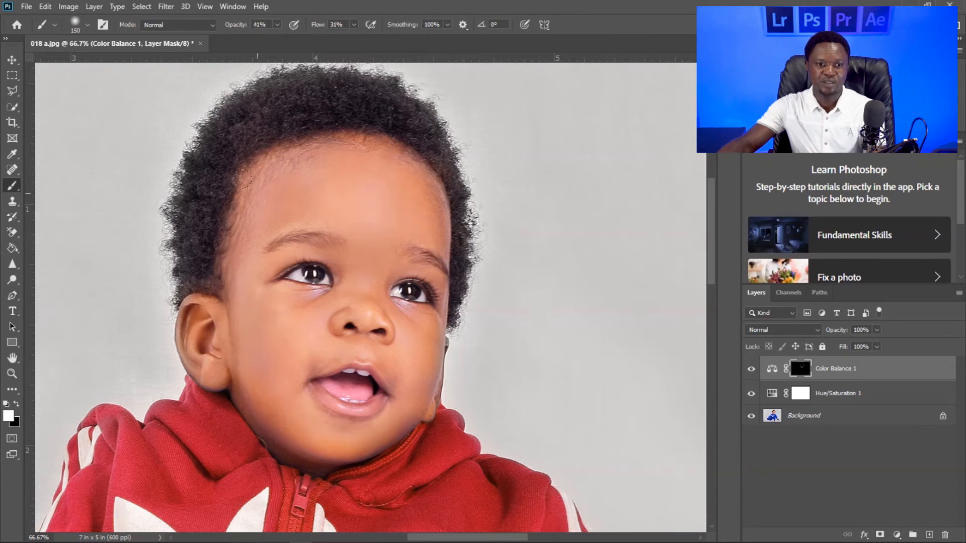
# - Set the brush to 100 px, 88% opacity and 73% flow for correcting the child's raised hand
pyautogui.press('space')
pyautogui.moveTo(286, 347); pyautogui.dragTo(546, 232)
pyautogui.moveTo(501, 294); pyautogui.dragTo(469, 201)
pyautogui.moveTo(474, 436); pyautogui.dragTo(434, 235)
pyautogui.moveTo(362, 366); pyautogui.dragTo(526, 282)
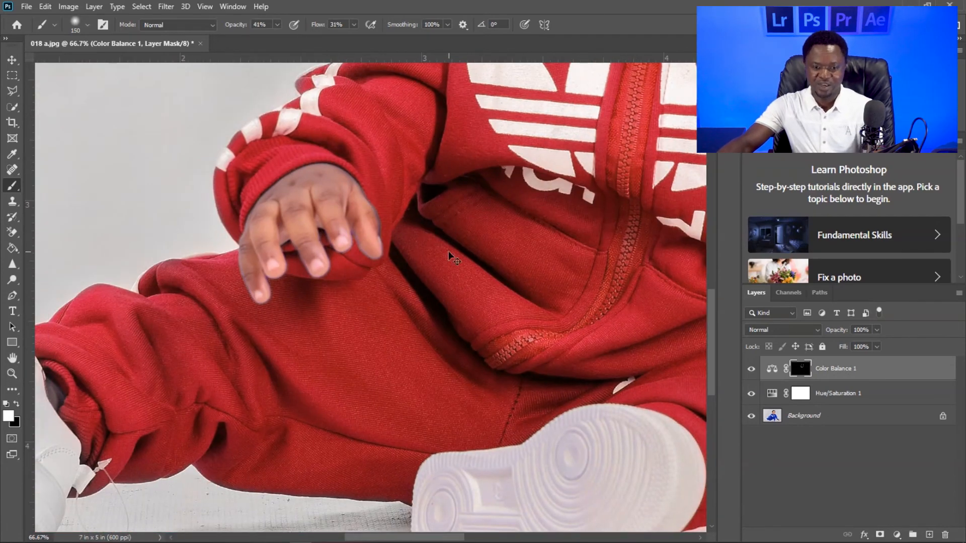
pyautogui.hotkey('ctrl', '+')
pyautogui.press('space')
pyautogui.moveTo(391, 274); pyautogui.dragTo(417, 336)
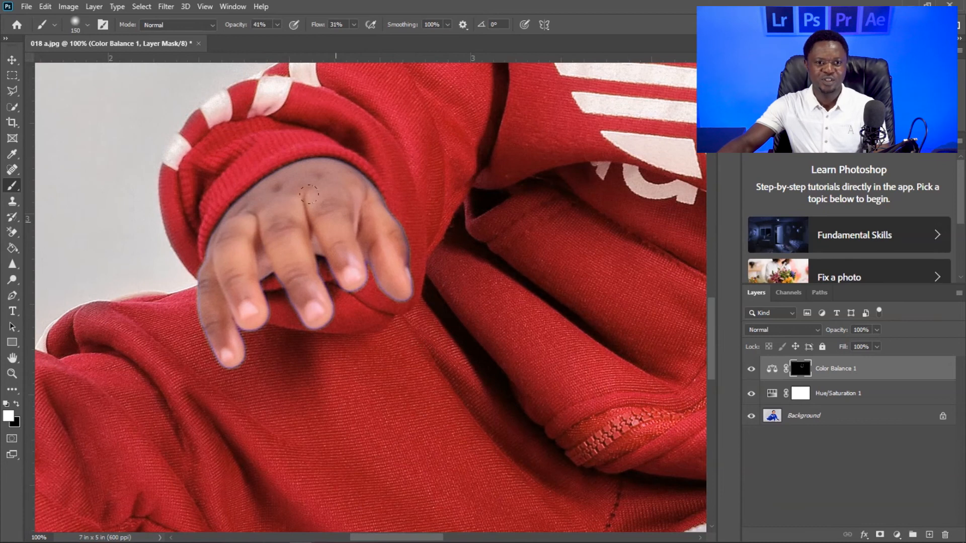
pyautogui.press('[')
pyautogui.press('[')
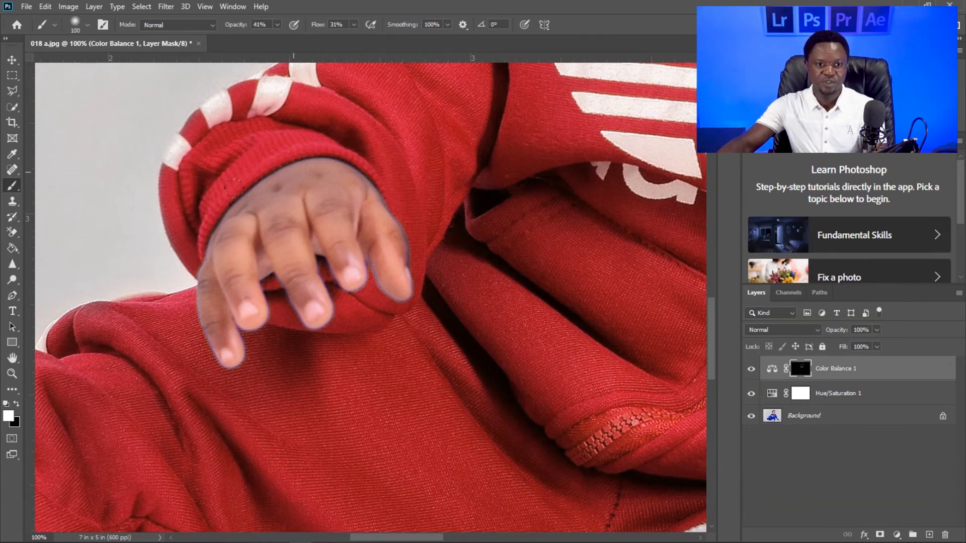
pyautogui.click(277, 25)
pyautogui.moveTo(284, 46); pyautogui.dragTo(316, 44)
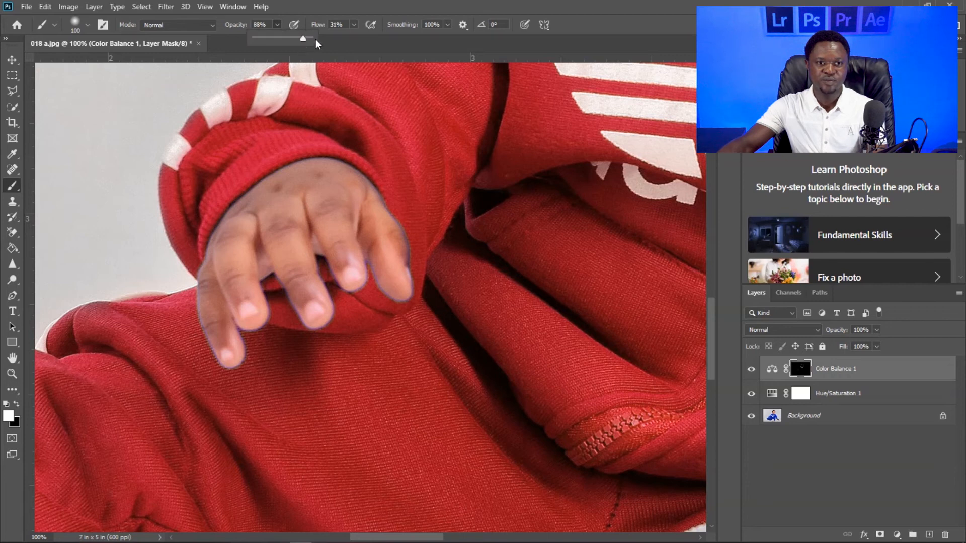
pyautogui.click(355, 25)
pyautogui.click(376, 40)
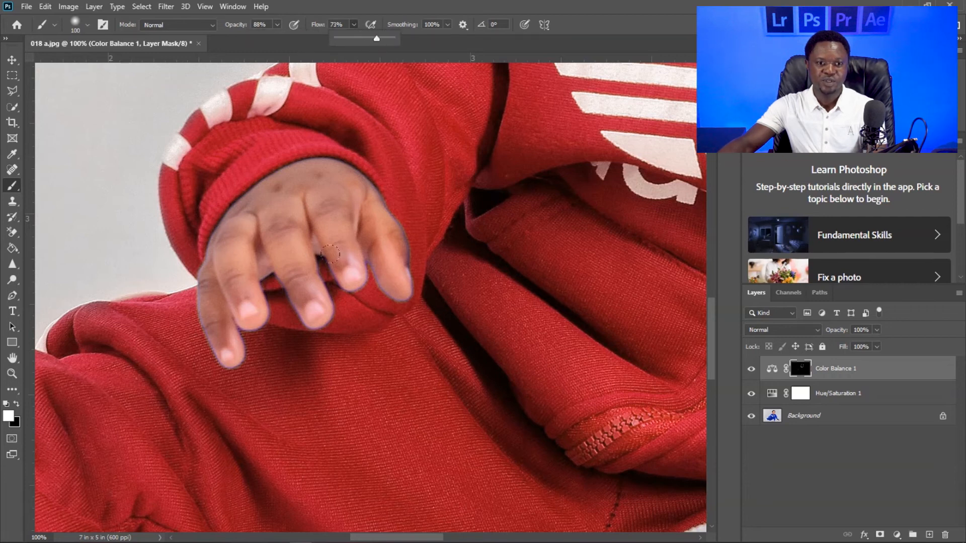
# - Paint white on the Color Balance mask over the raised hand, using a 35 px brush along the bluish finger edges
pyautogui.click(336, 261)
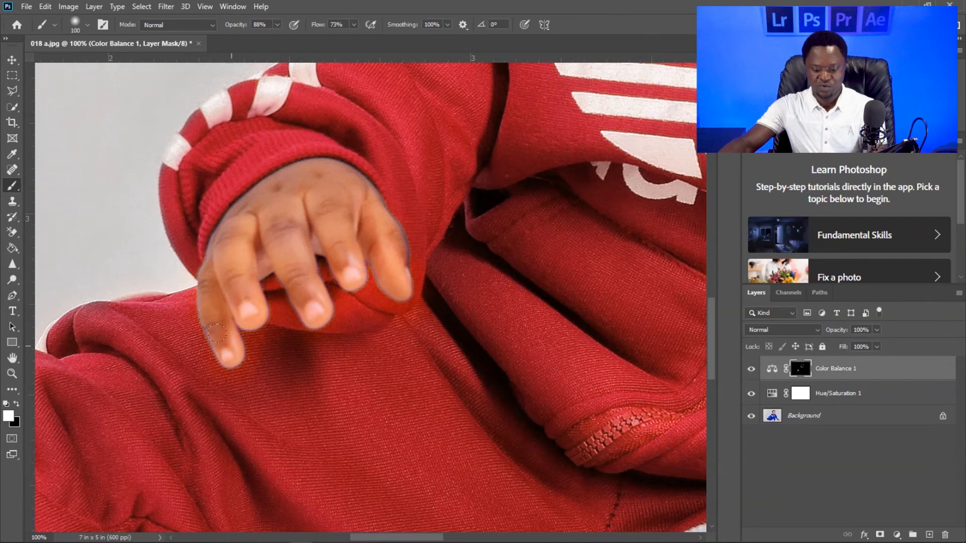
pyautogui.moveTo(206, 329)
pyautogui.mouseDown()
pyautogui.moveTo(223, 359)
pyautogui.moveTo(240, 349)
pyautogui.mouseUp()
pyautogui.moveTo(360, 268)
pyautogui.mouseDown()
pyautogui.moveTo(394, 295)
pyautogui.moveTo(420, 289)
pyautogui.moveTo(404, 238)
pyautogui.mouseUp()
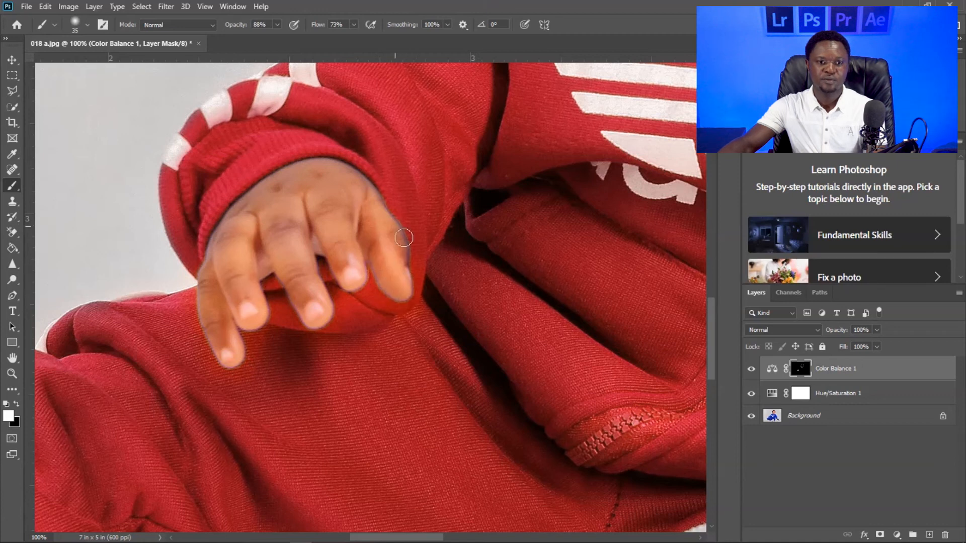
# - Switch to black at 80 px, 45% opacity and 31% flow to tone down the mask correction around the raised hand
pyautogui.scroll(-3, 388, 272)
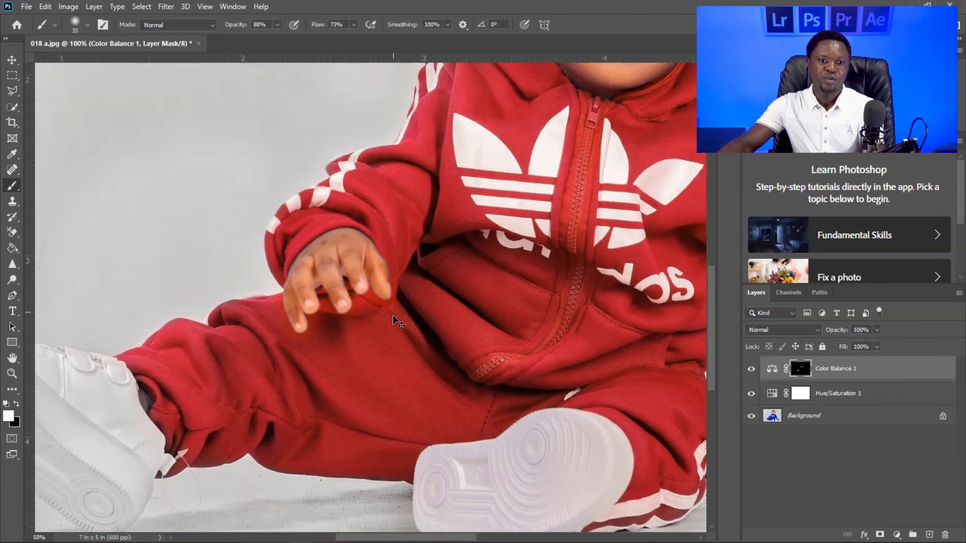
pyautogui.scroll(-1, 398, 322)
pyautogui.scroll(2, 425, 319)
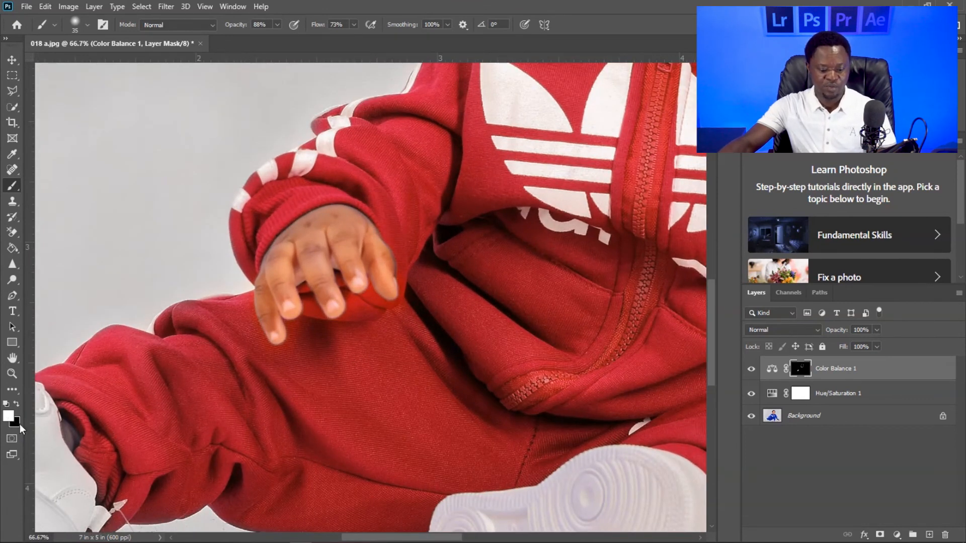
pyautogui.press('x')
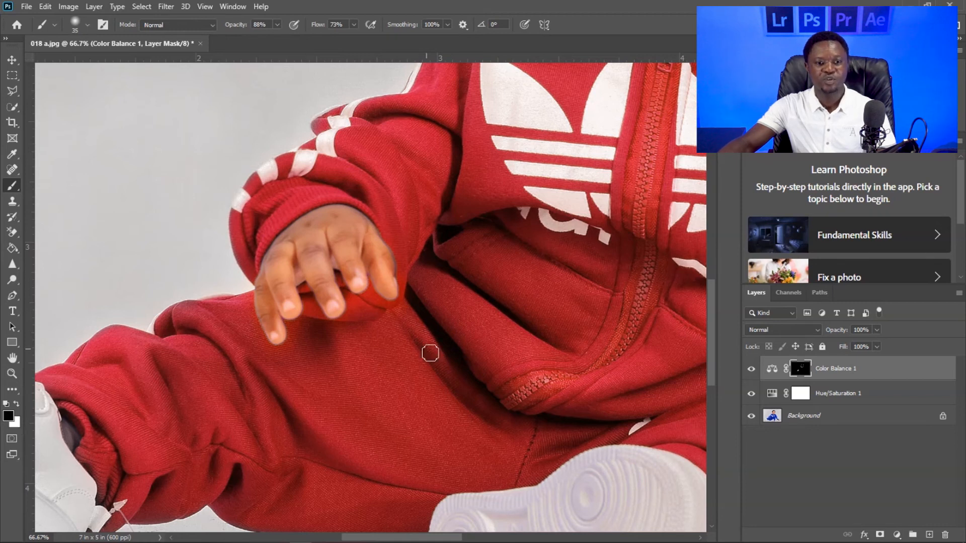
pyautogui.scroll(1, 375, 306)
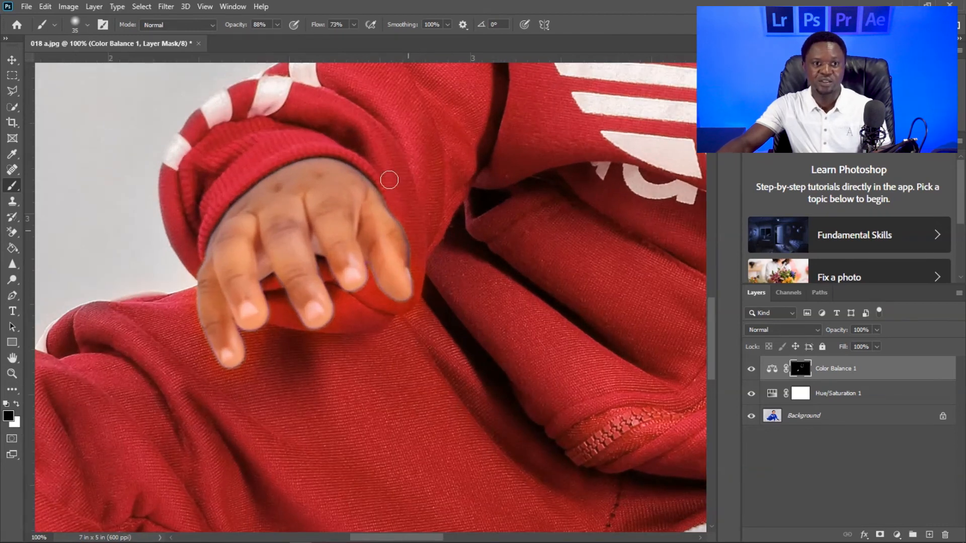
pyautogui.click(277, 24)
pyautogui.moveTo(276, 39); pyautogui.dragTo(253, 38)
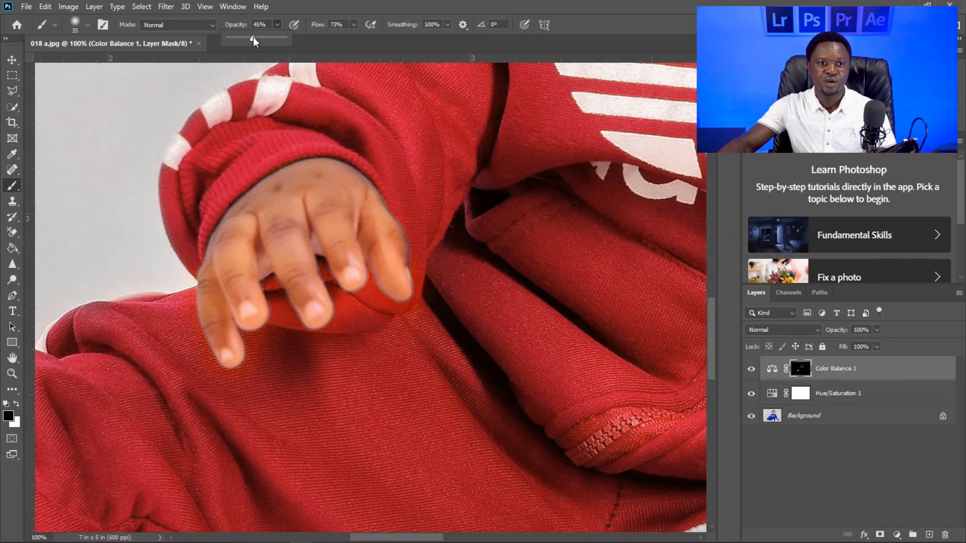
pyautogui.click(354, 26)
pyautogui.click(355, 26)
pyautogui.click(355, 26)
pyautogui.moveTo(355, 39); pyautogui.dragTo(330, 39)
pyautogui.press(']')
pyautogui.press(']')
pyautogui.press(']')
pyautogui.press(']')
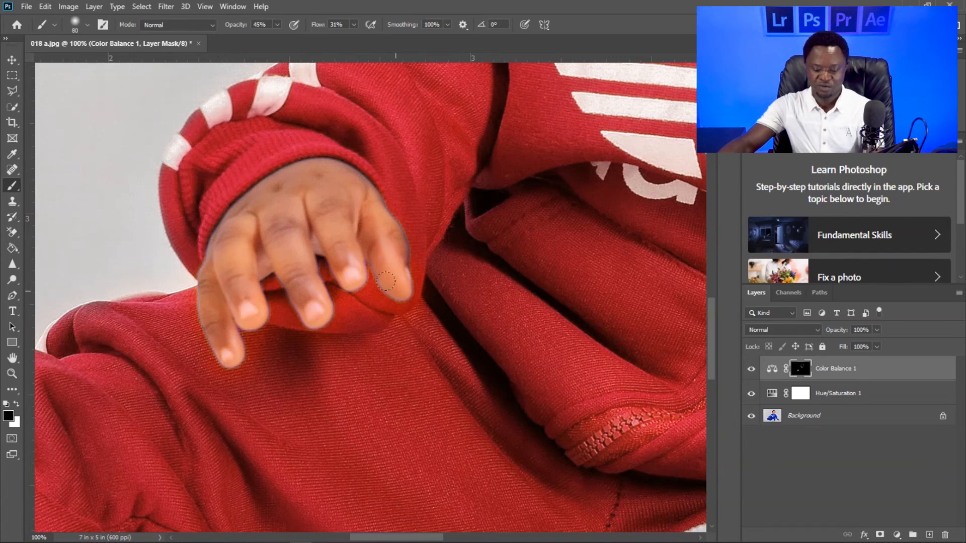
# - Switch to white at 100 px and brush the mask lightly over the back of the hand resting on the floor
pyautogui.hotkey('ctrl', '-')
pyautogui.hotkey('ctrl', '-')
pyautogui.hotkey('ctrl', '-')
pyautogui.hotkey('ctrl', '-')
pyautogui.hotkey('ctrl', '-')
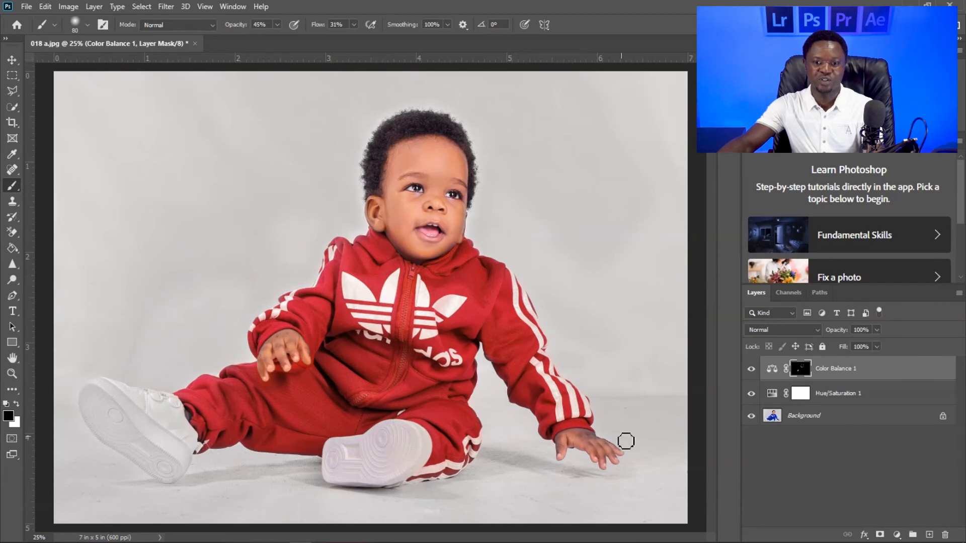
pyautogui.hotkey('ctrl', '+')
pyautogui.moveTo(559, 406); pyautogui.dragTo(418, 291)
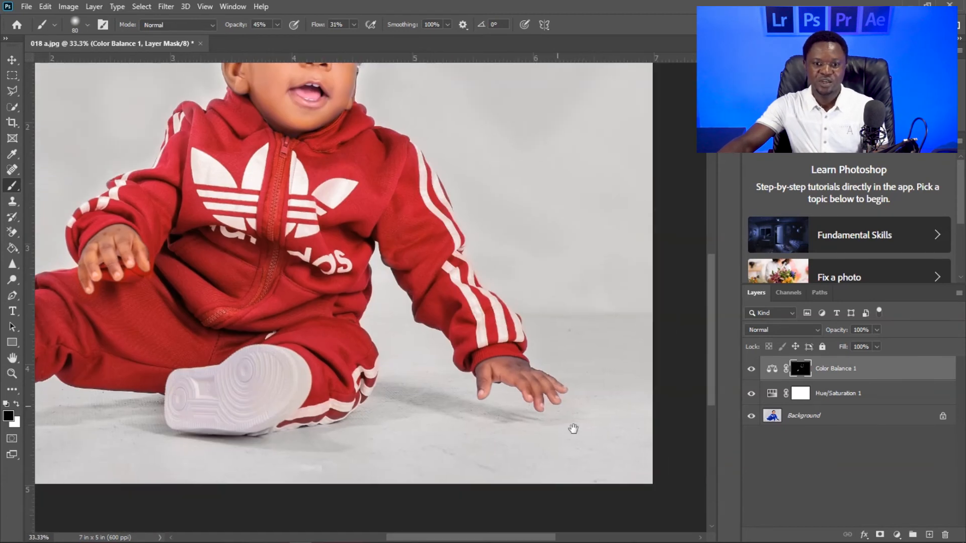
pyautogui.press('x')
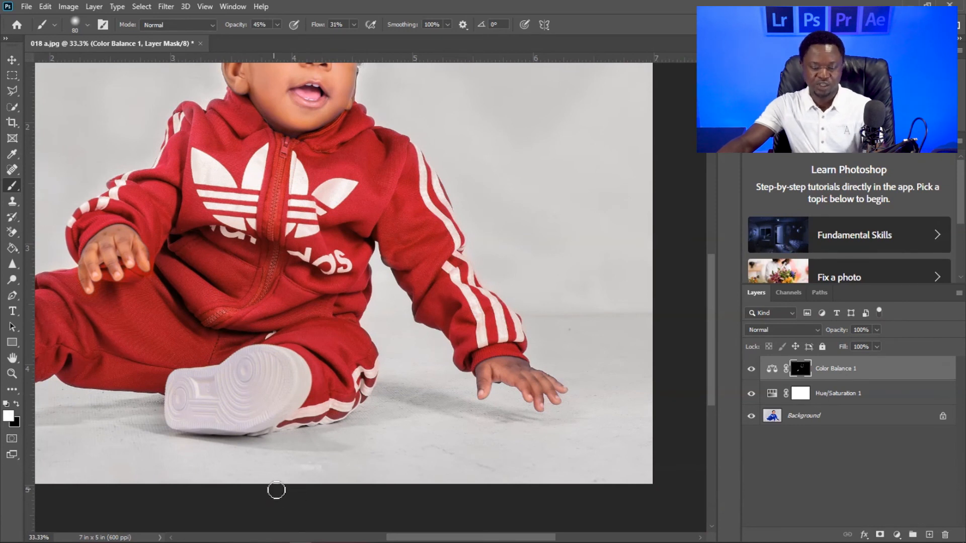
pyautogui.press(']')
pyautogui.press(']')
pyautogui.moveTo(526, 369); pyautogui.dragTo(518, 372)
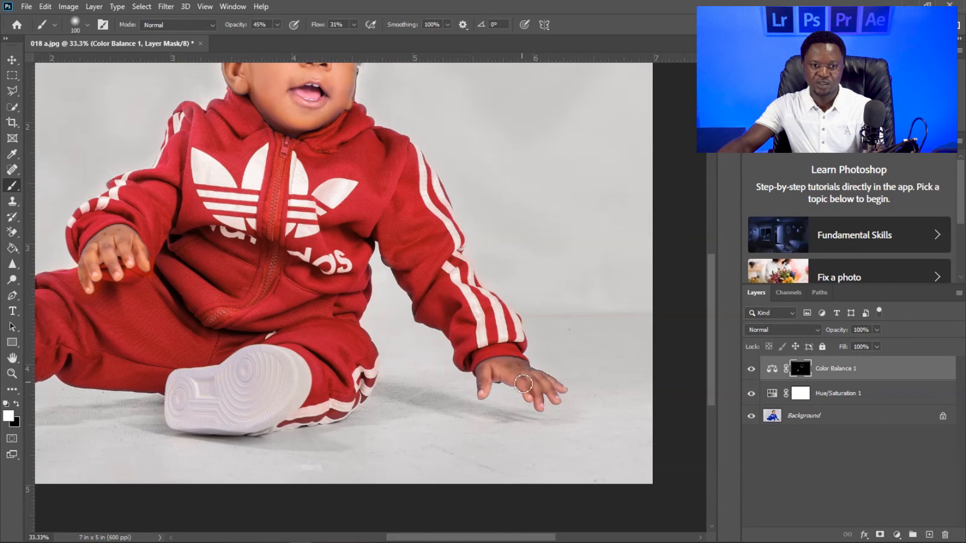
# - Raise the brush to 100% opacity and 73% flow, and paint white on the mask over the resting hand
pyautogui.click(277, 24)
pyautogui.moveTo(279, 40)
pyautogui.mouseDown()
pyautogui.moveTo(344, 25)
pyautogui.moveTo(377, 38)
pyautogui.mouseUp()
pyautogui.click(354, 24)
pyautogui.moveTo(492, 363)
pyautogui.mouseDown()
pyautogui.moveTo(485, 394)
pyautogui.moveTo(490, 376)
pyautogui.moveTo(512, 360)
pyautogui.moveTo(503, 364)
pyautogui.moveTo(516, 378)
pyautogui.moveTo(526, 380)
pyautogui.moveTo(517, 366)
pyautogui.moveTo(558, 398)
pyautogui.moveTo(529, 381)
pyautogui.moveTo(522, 392)
pyautogui.moveTo(539, 396)
pyautogui.moveTo(539, 411)
pyautogui.moveTo(537, 381)
pyautogui.moveTo(558, 384)
pyautogui.moveTo(508, 367)
pyautogui.moveTo(498, 370)
pyautogui.moveTo(510, 376)
pyautogui.moveTo(494, 370)
pyautogui.moveTo(529, 397)
pyautogui.moveTo(511, 376)
pyautogui.moveTo(474, 398)
pyautogui.moveTo(515, 370)
pyautogui.mouseUp()
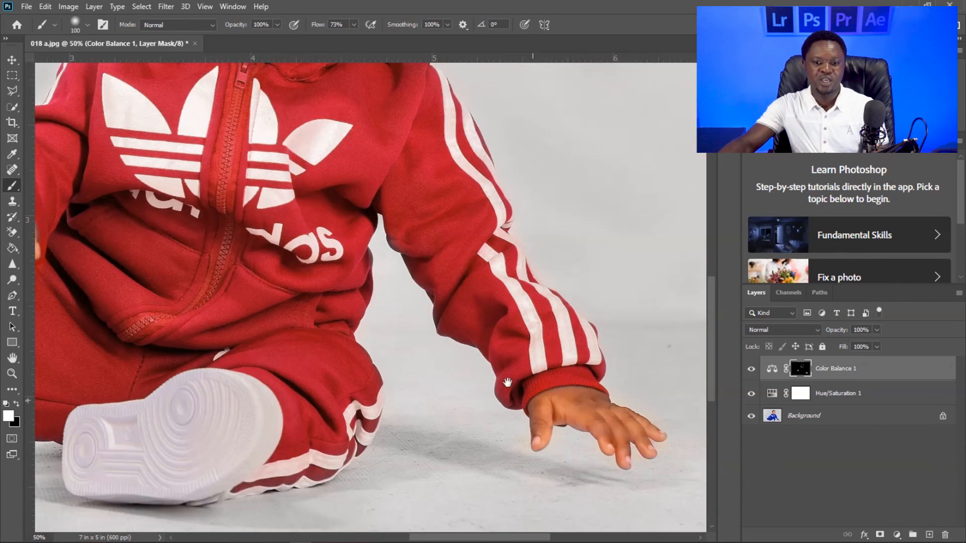
# - Tone down the orange on the resting hand with a 125 px black brush on the mask, and review the whole photo
pyautogui.moveTo(437, 461); pyautogui.dragTo(335, 411)
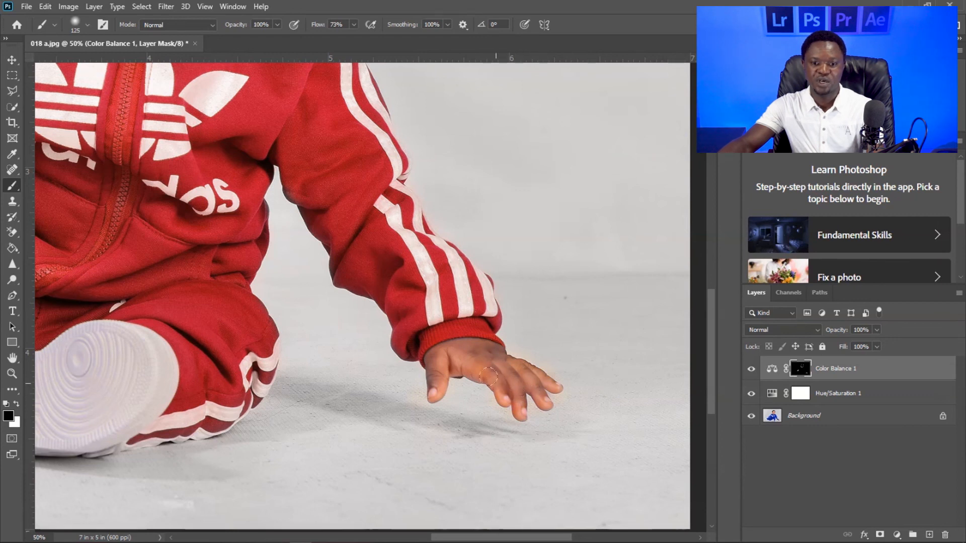
pyautogui.hotkey('ctrl', '-')
pyautogui.hotkey('ctrl', '-')
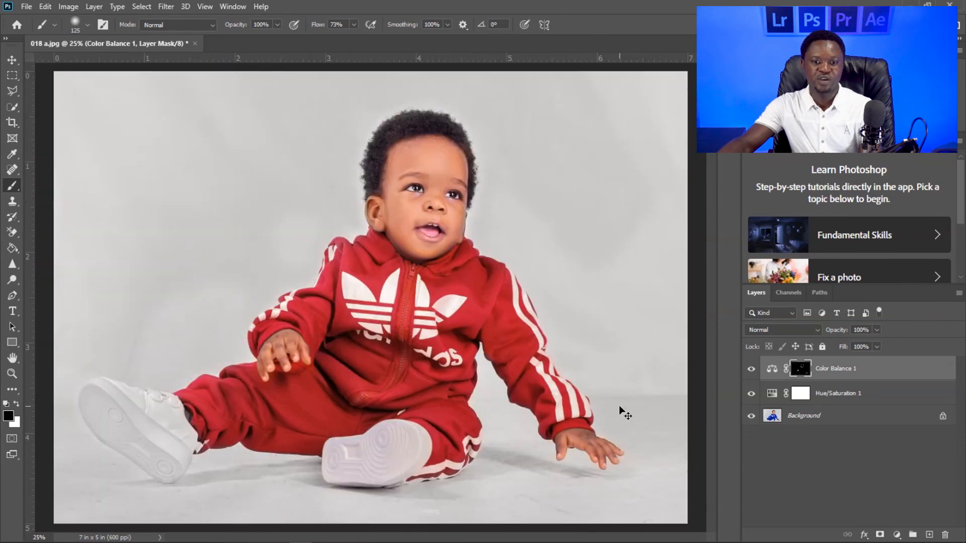
pyautogui.hotkey('ctrl', '-')
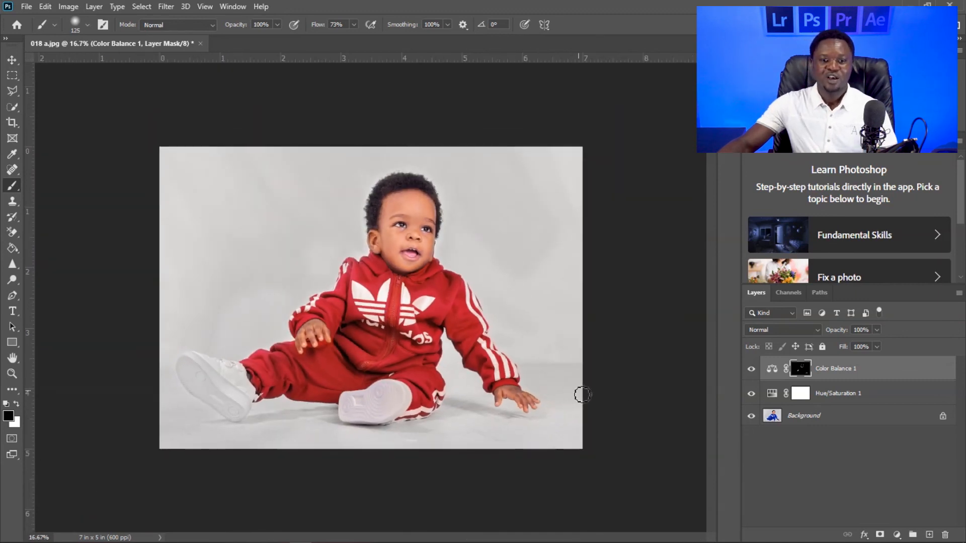